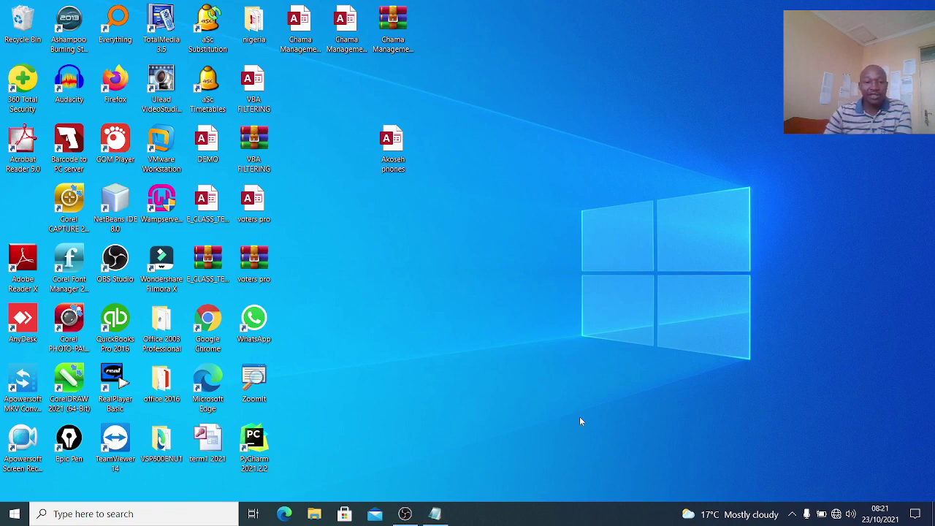
# Open the Akoseh phones database and name a new product entry TECHNO CAMON 16 S.
pyautogui.doubleClick(393, 144)
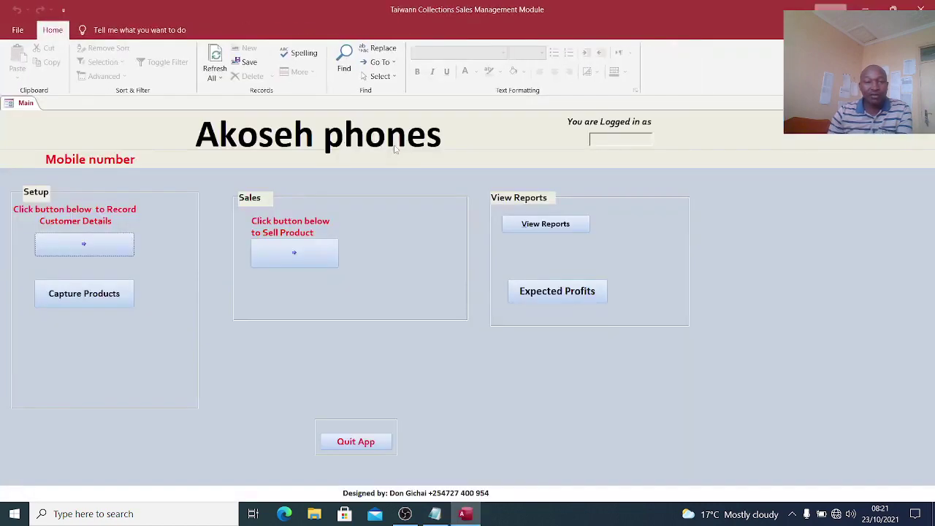
pyautogui.click(91, 295)
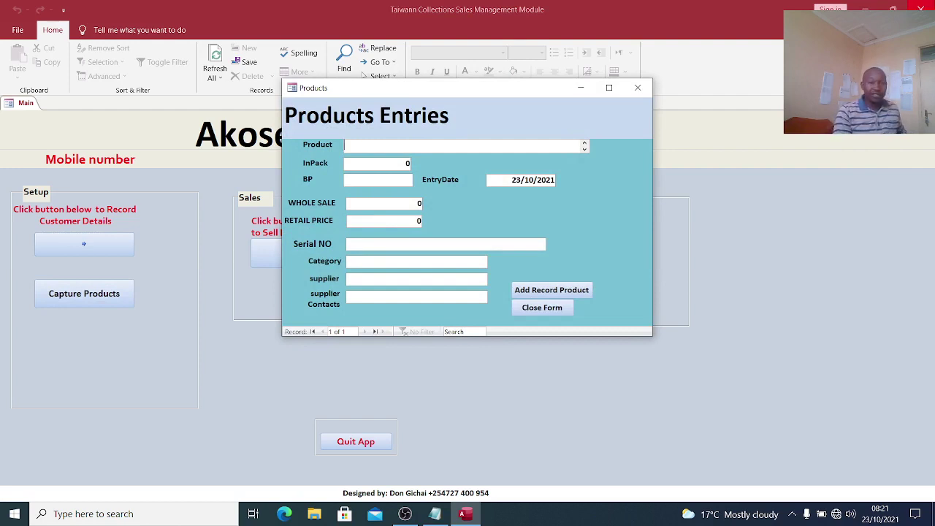
pyautogui.write('TECHNO')
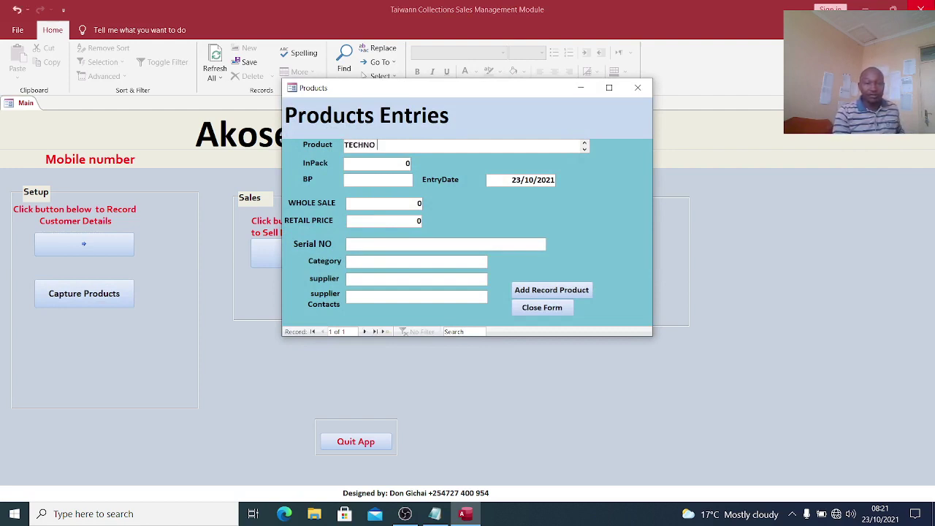
pyautogui.write(' CA,P')
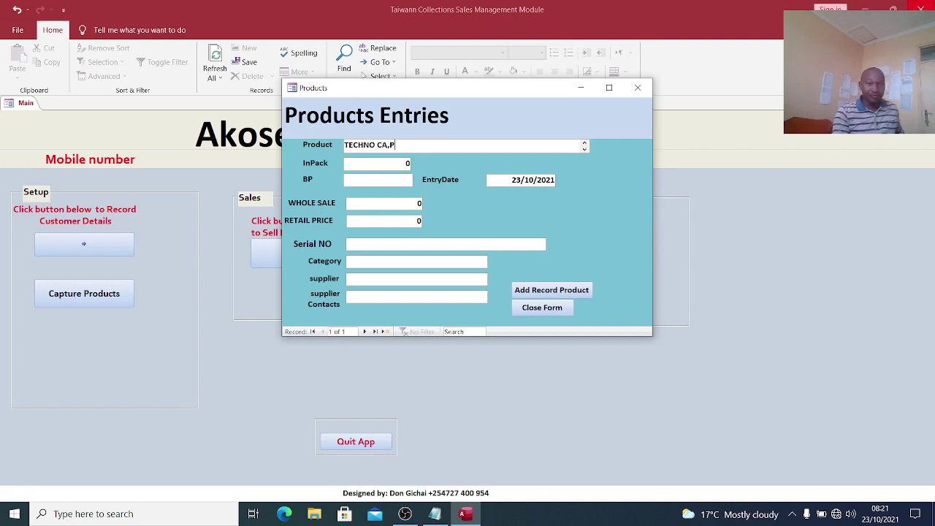
pyautogui.press('BackSpace')
pyautogui.press('BackSpace')
pyautogui.write('MON')
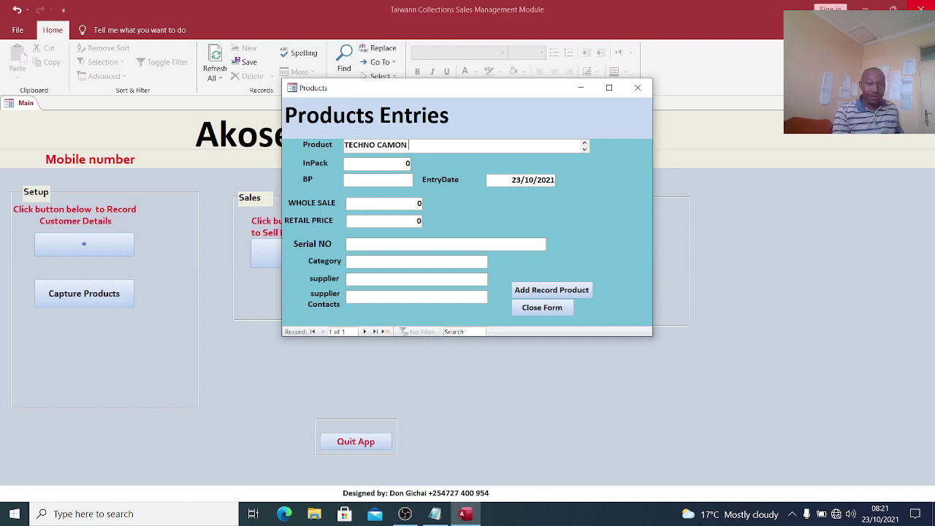
pyautogui.write(' 16 S')
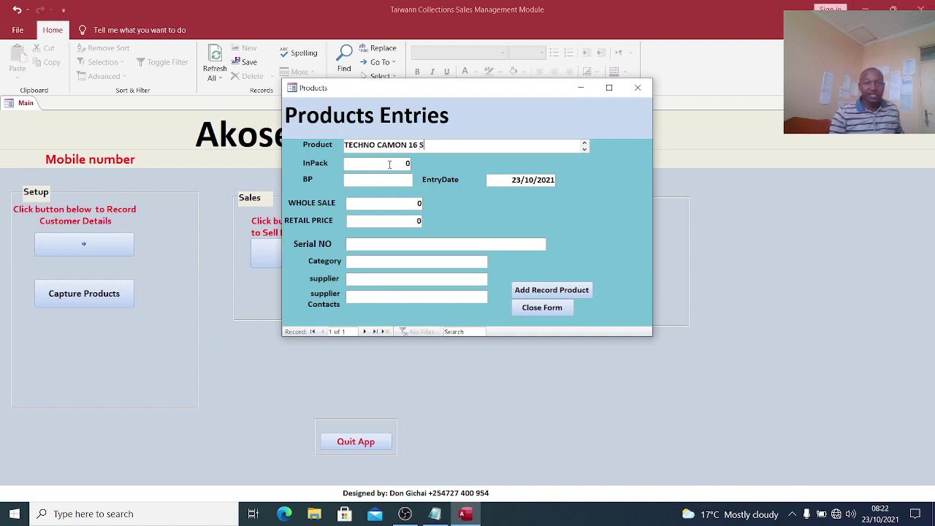
# Set the TECHNO CAMON 16 S entry's InPack to 5, BP to 12500, wholesale to 13200 and retail price to 15600.
pyautogui.press('Tab')
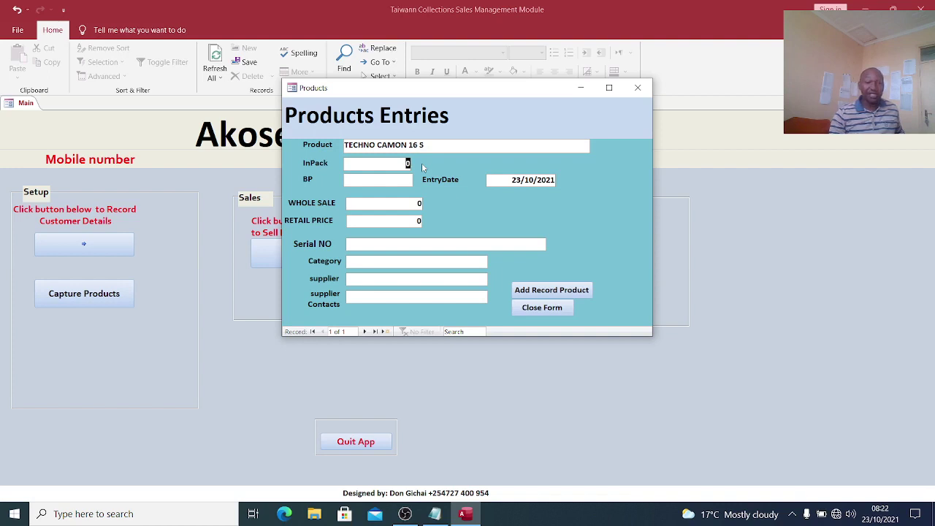
pyautogui.write('5')
pyautogui.click(389, 181)
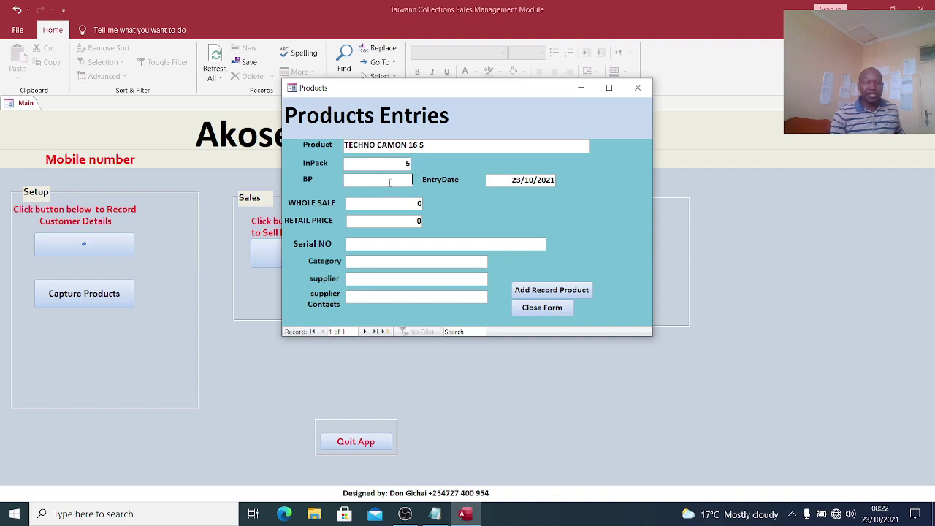
pyautogui.write('1')
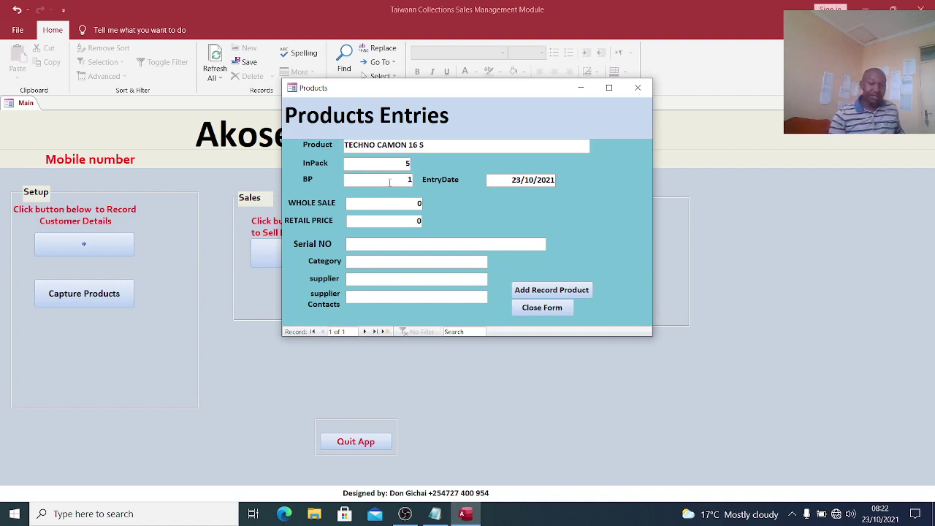
pyautogui.write('2500')
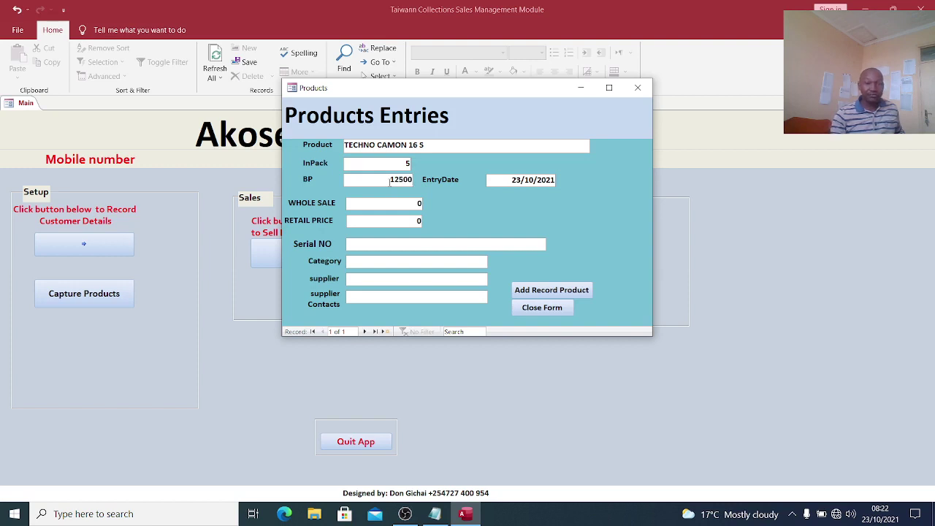
pyautogui.press('Tab')
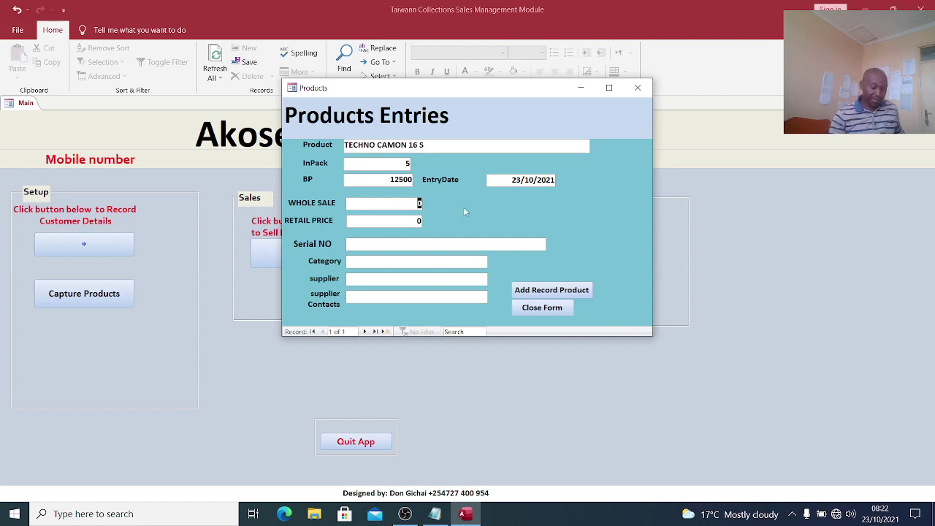
pyautogui.write('13200')
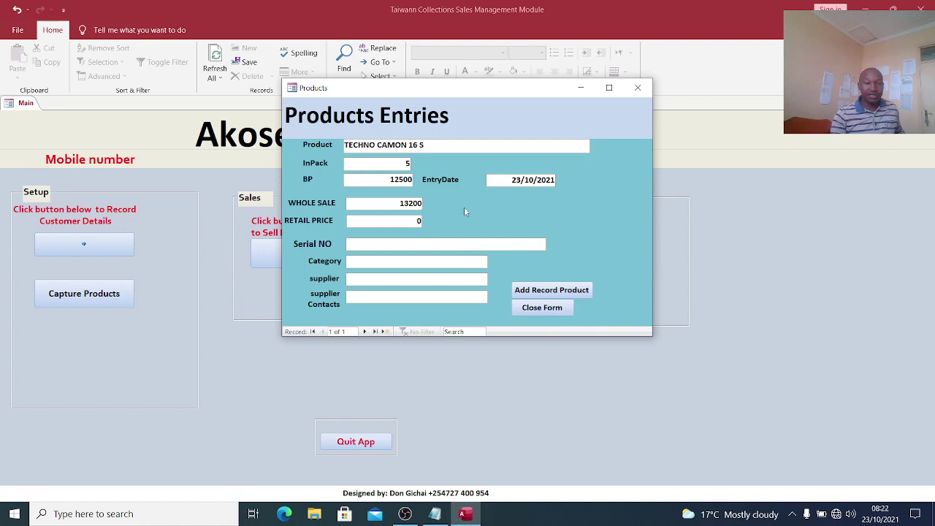
pyautogui.press('Tab')
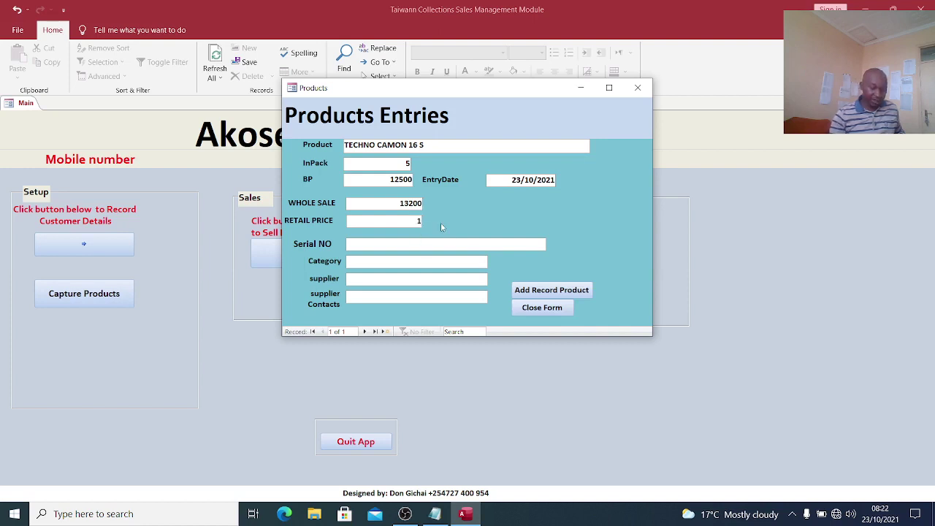
pyautogui.write('15600')
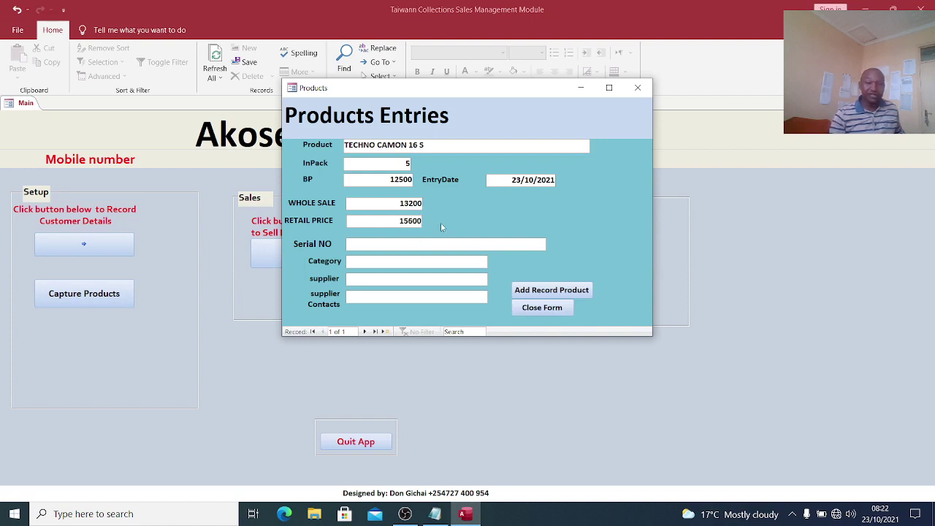
# Start another product record named TECHNO CAMON 16 PRO with an InPack quantity of 5.
pyautogui.click(364, 332)
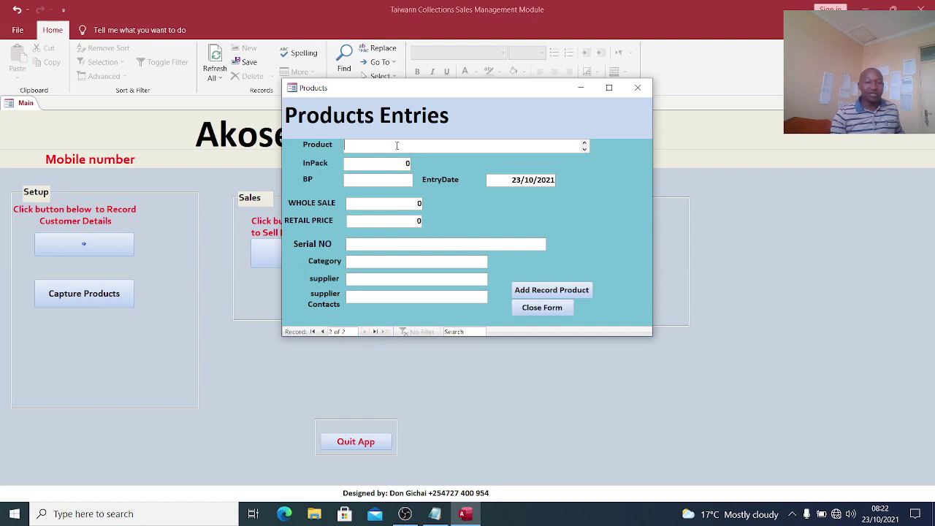
pyautogui.write('TEC')
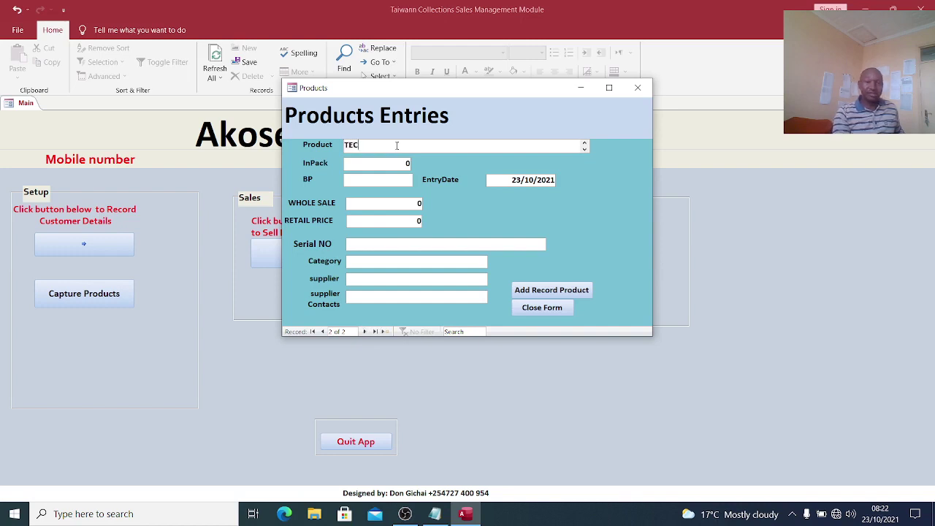
pyautogui.write('HNO CAMON')
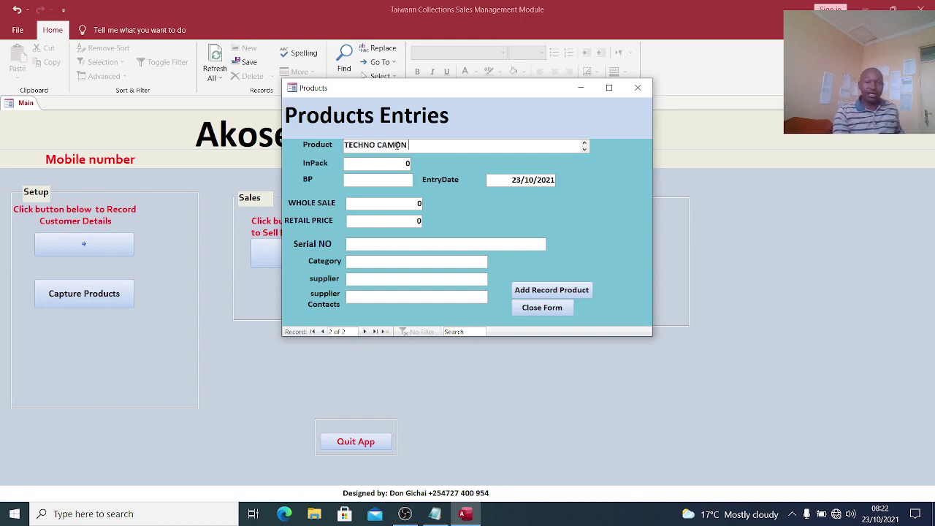
pyautogui.write(' 16 PRO')
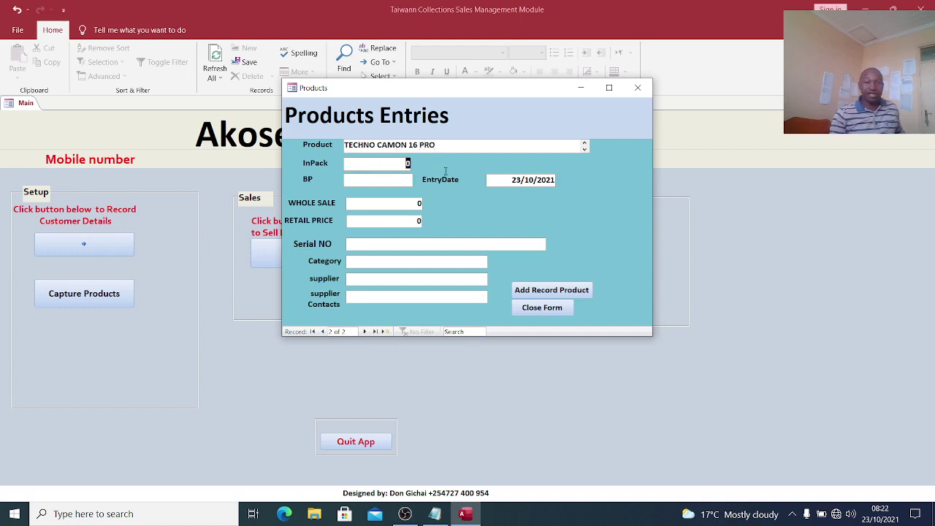
pyautogui.doubleClick(407, 162)
pyautogui.write('5')
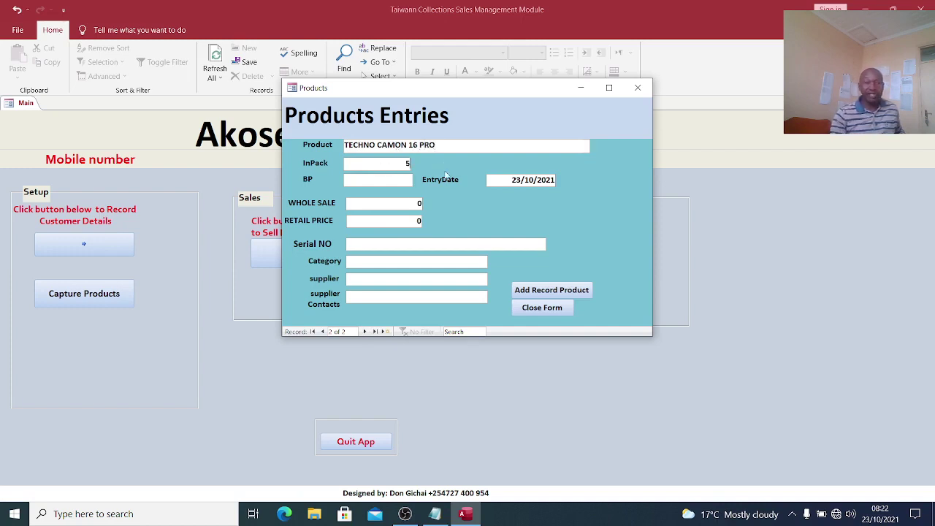
# Give TECHNO CAMON 16 PRO a BP of 15600, wholesale of 16000 and retail price of 17500, and close the products form.
pyautogui.click(400, 182)
pyautogui.write('15600')
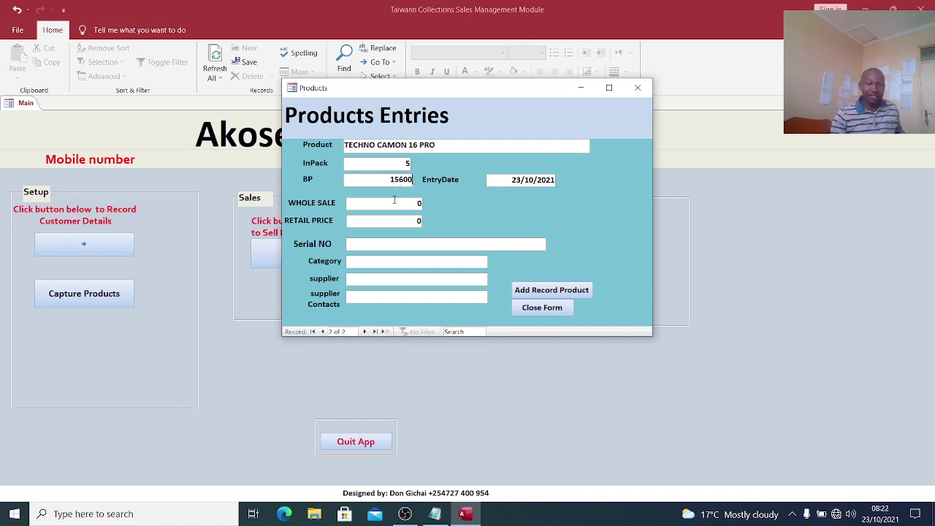
pyautogui.press('Tab')
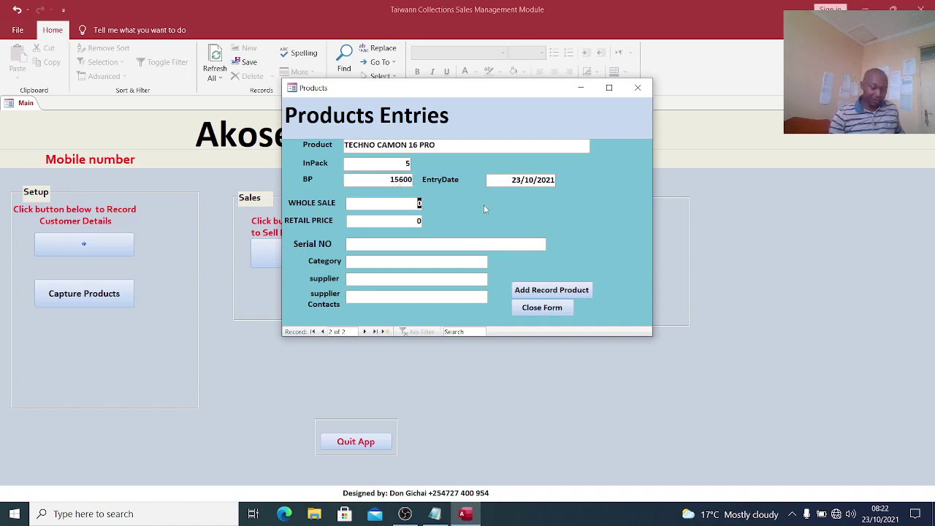
pyautogui.write('16000')
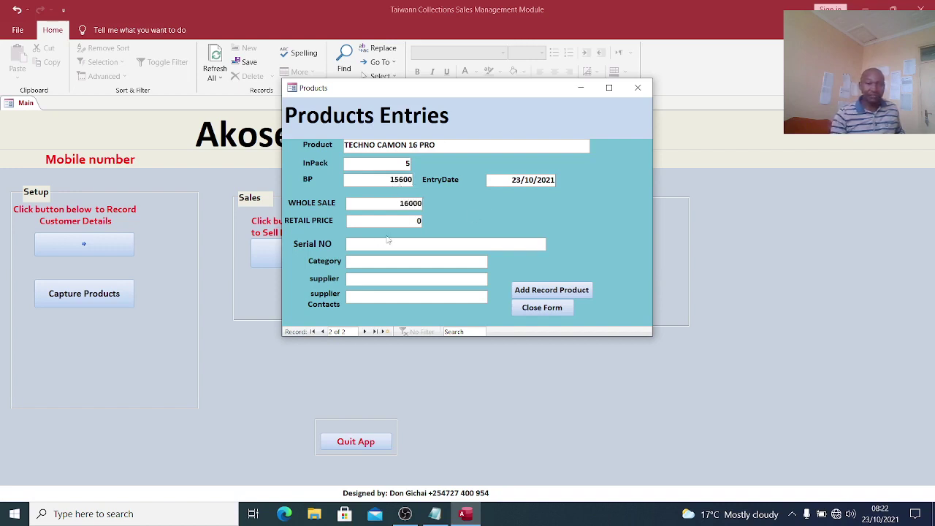
pyautogui.press('Tab')
pyautogui.write('175000')
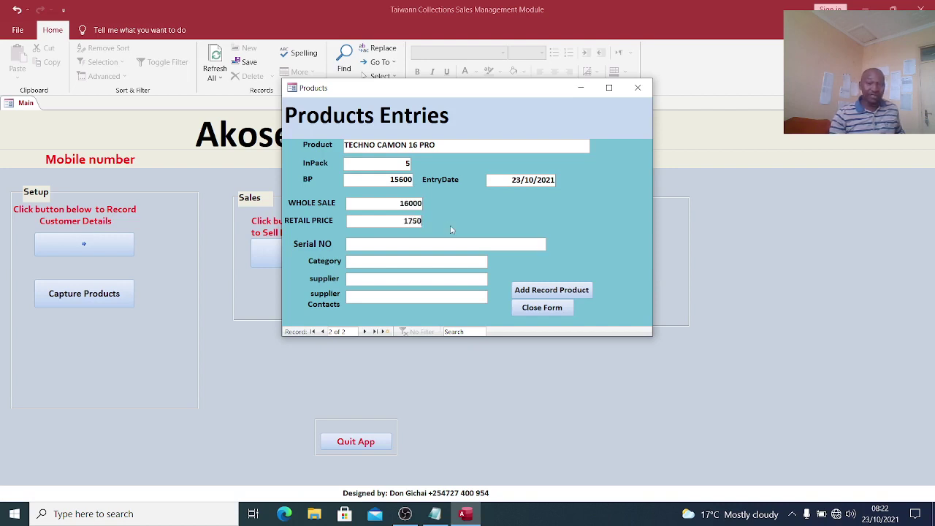
pyautogui.press('BackSpace')
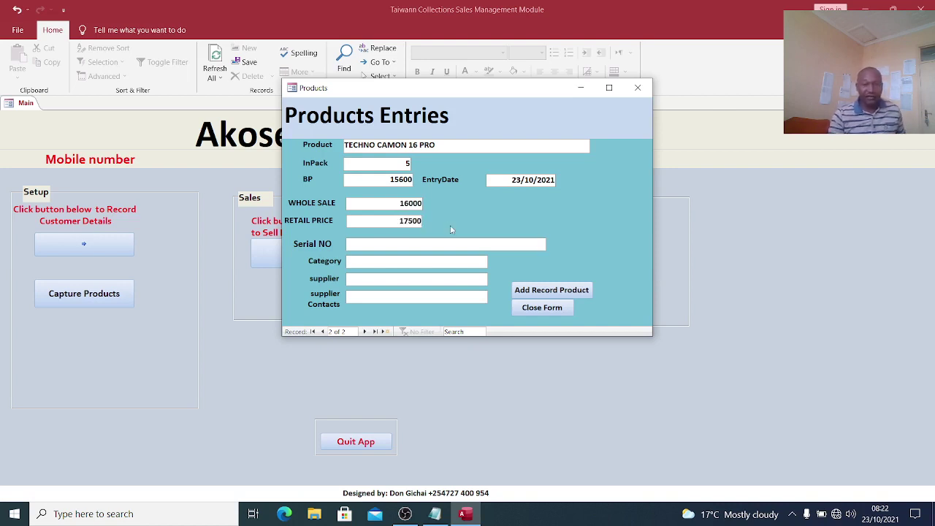
pyautogui.press('Tab')
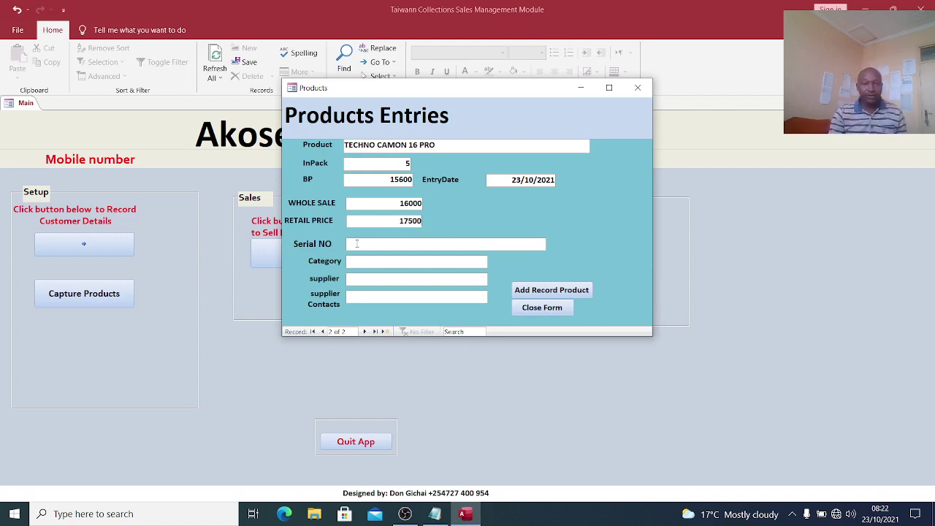
pyautogui.click(364, 332)
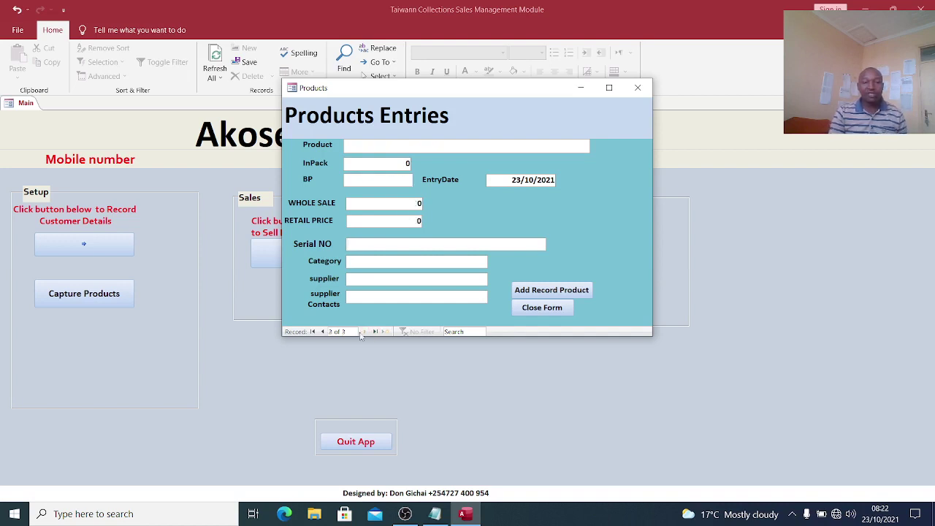
pyautogui.click(542, 308)
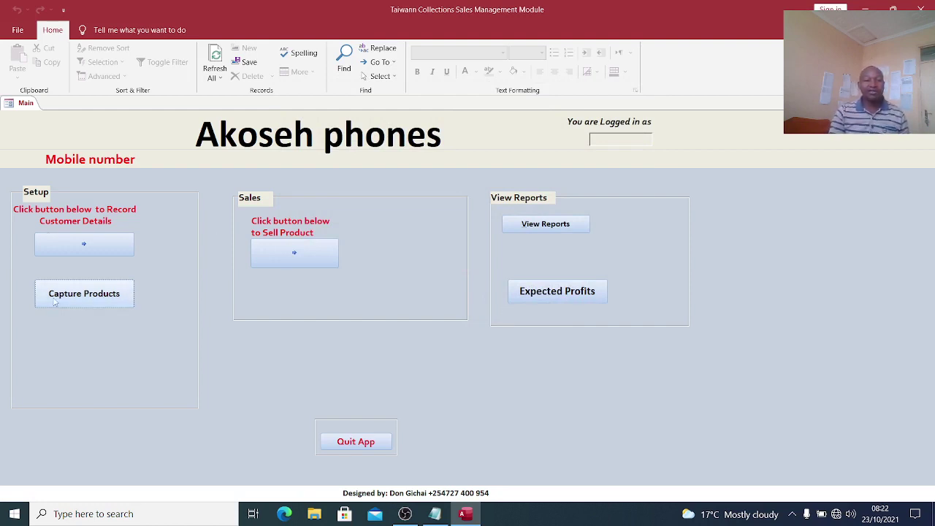
# Review the registered customers in the customer registration form, and return to the main form.
pyautogui.click(70, 244)
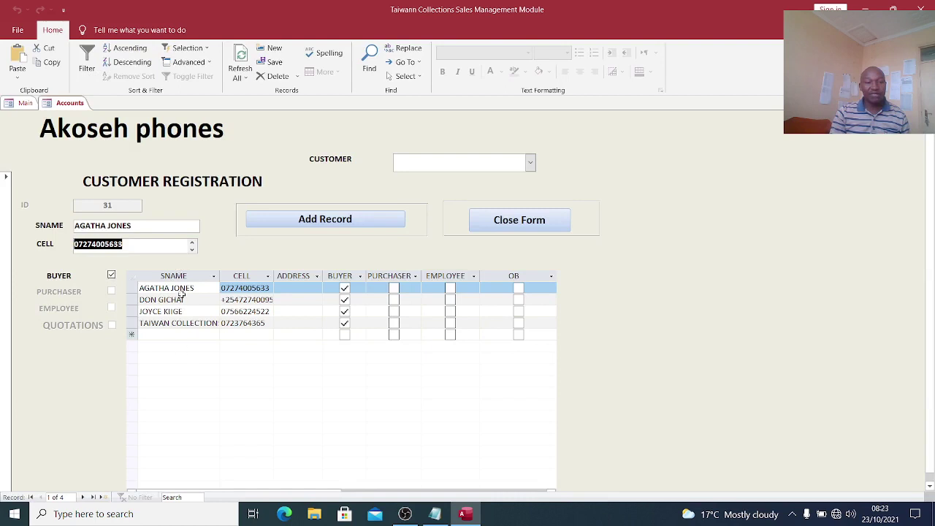
pyautogui.click(512, 223)
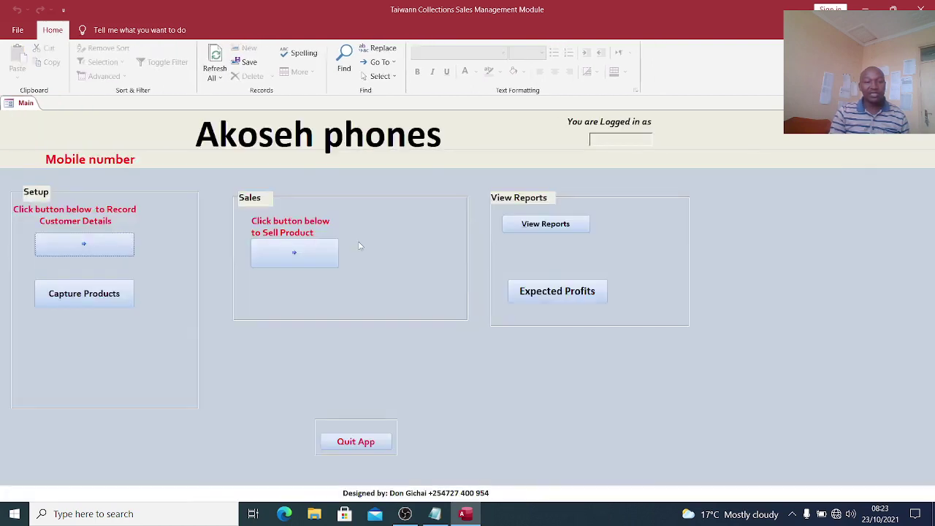
# Start a new sales entry dated 23/10/2021 for the customer TAIWAN COLLECTIONS.
pyautogui.click(288, 257)
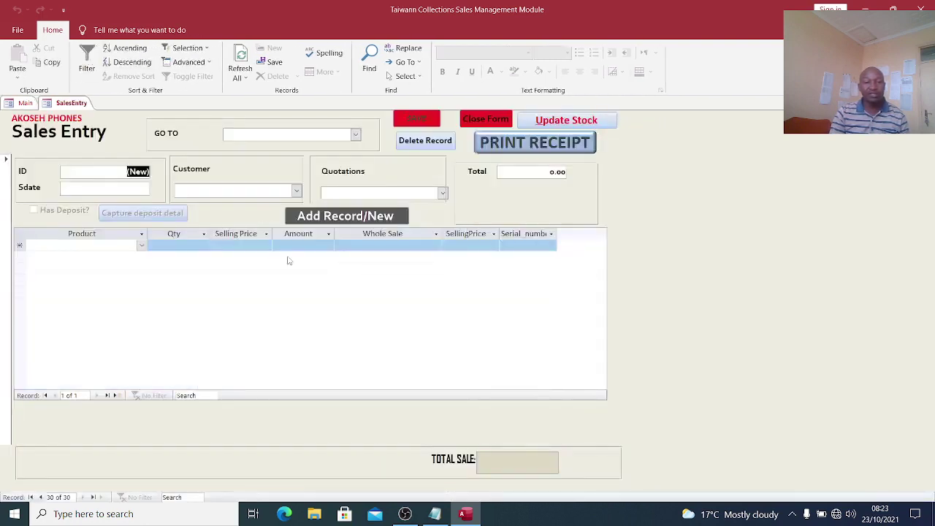
pyautogui.click(149, 192)
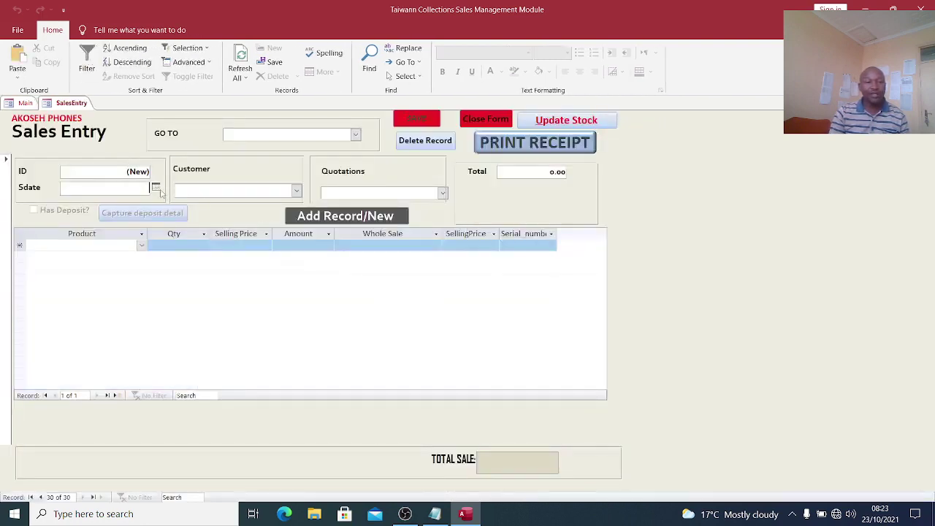
pyautogui.click(156, 188)
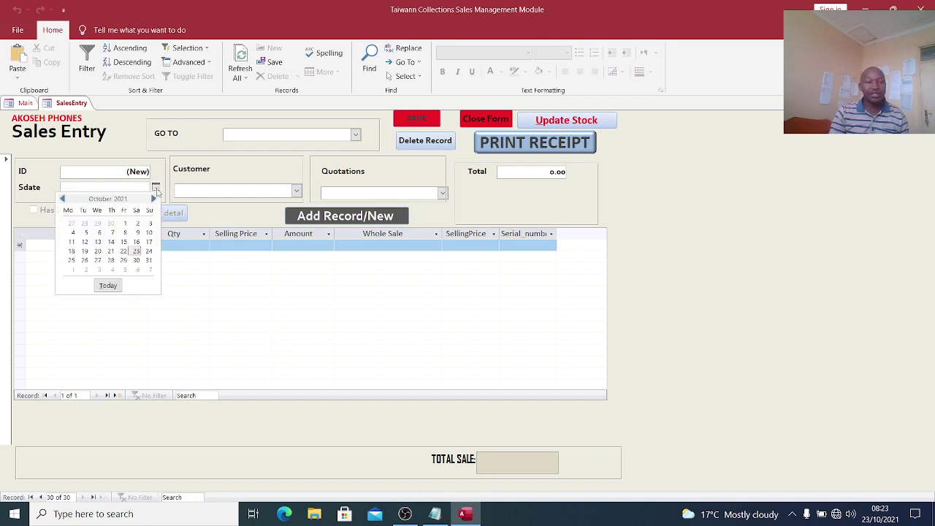
pyautogui.click(137, 251)
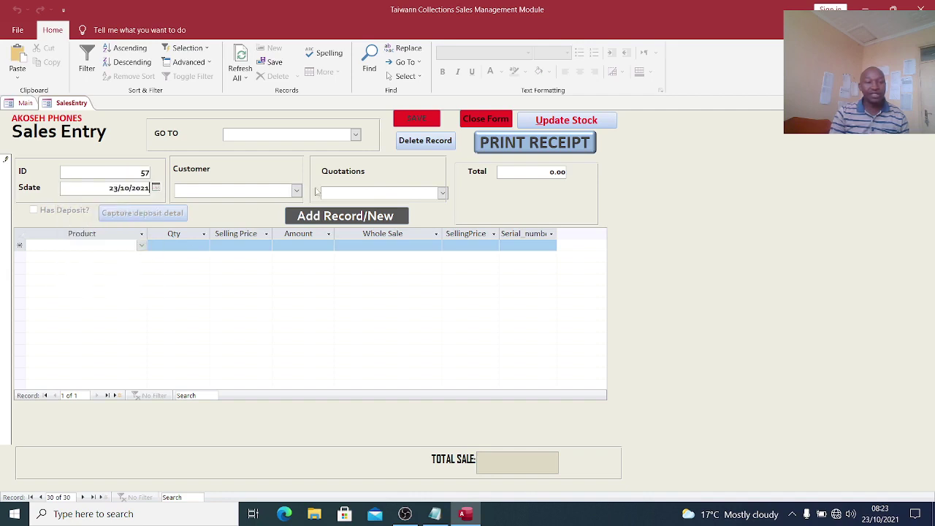
pyautogui.click(296, 191)
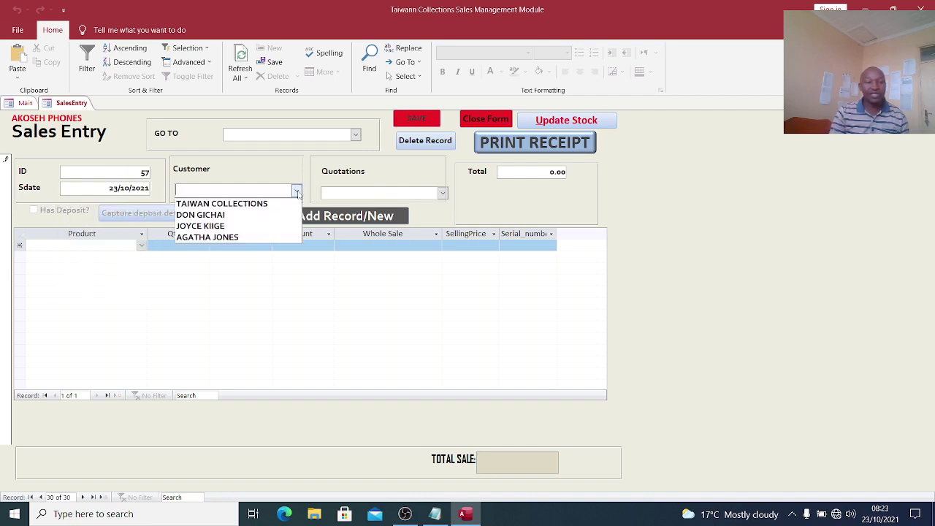
pyautogui.click(246, 207)
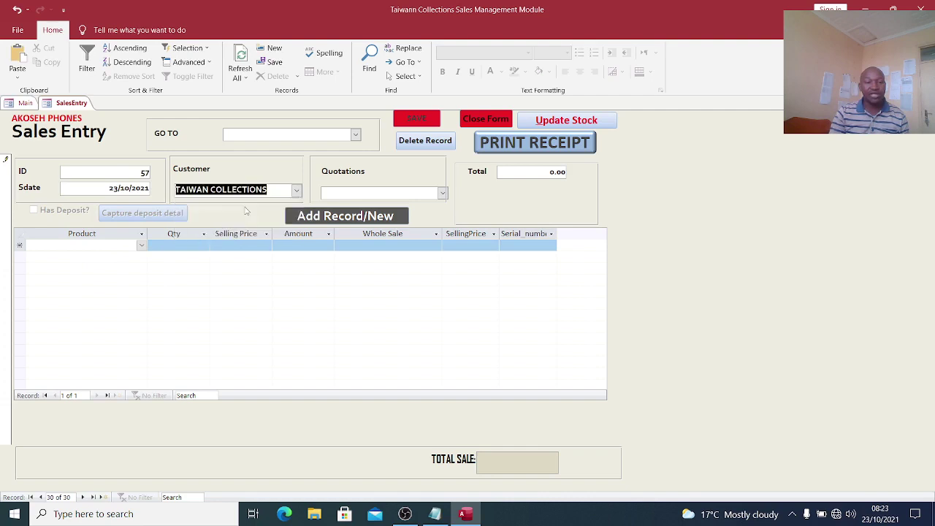
# Add TECHNO CAMON 16 PRO to the sale with a quantity of 1 and a selling price of 17500.
pyautogui.click(142, 246)
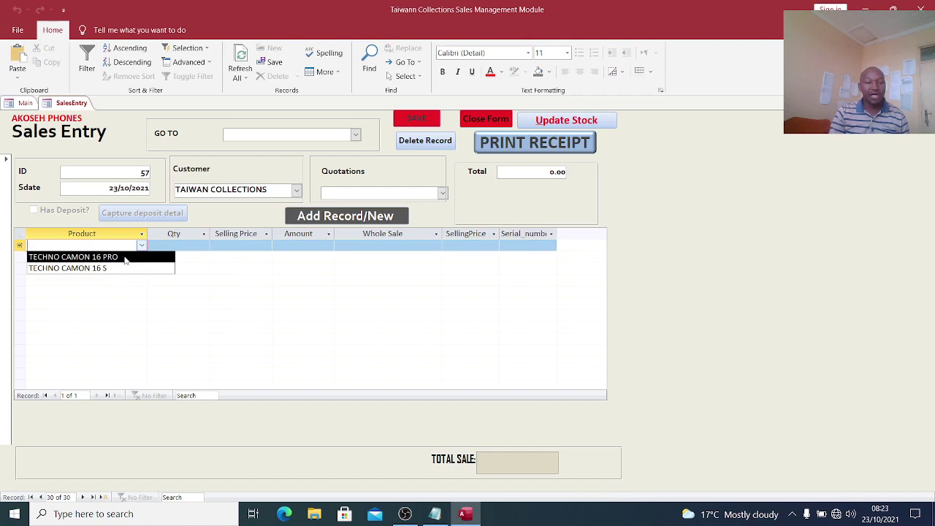
pyautogui.click(125, 259)
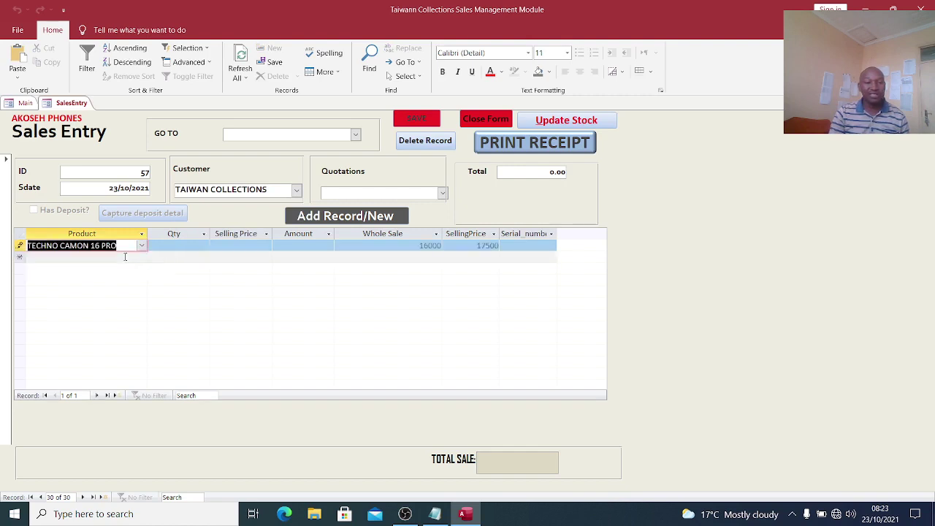
pyautogui.click(179, 246)
pyautogui.write('1')
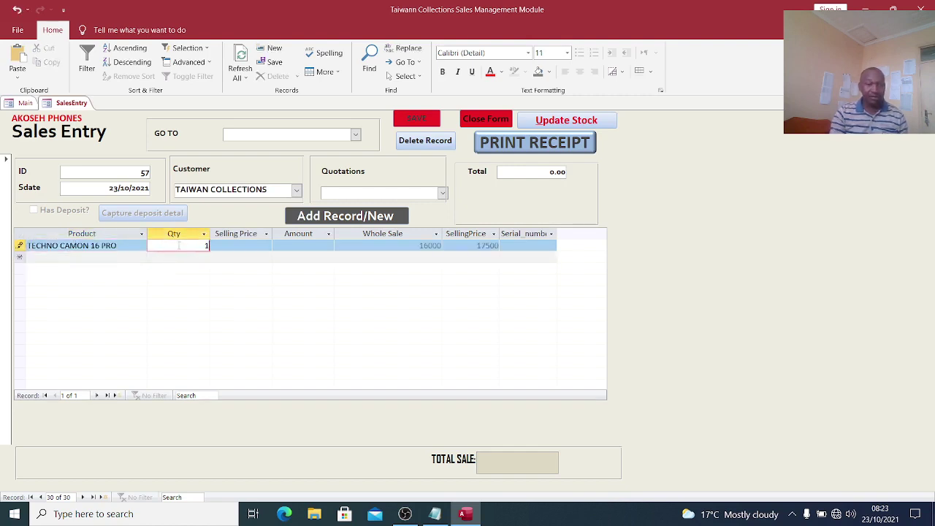
pyautogui.click(235, 245)
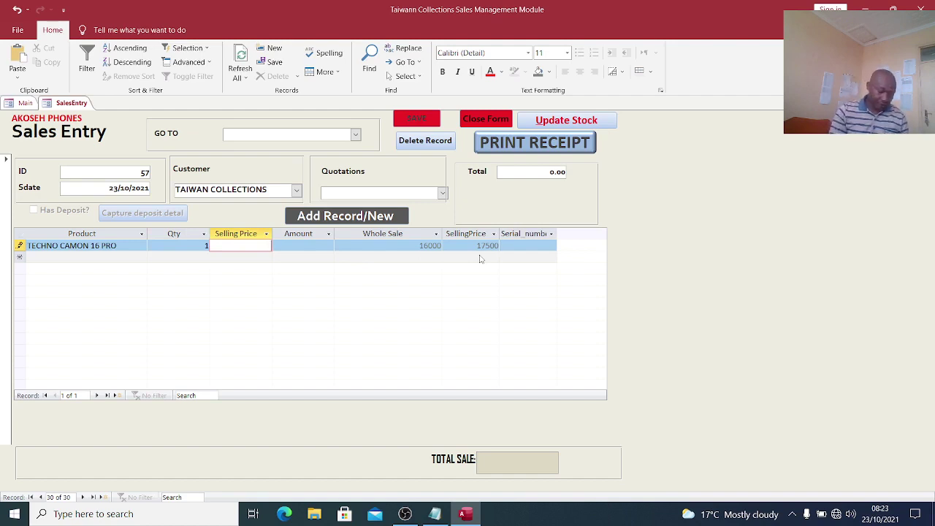
pyautogui.write('175')
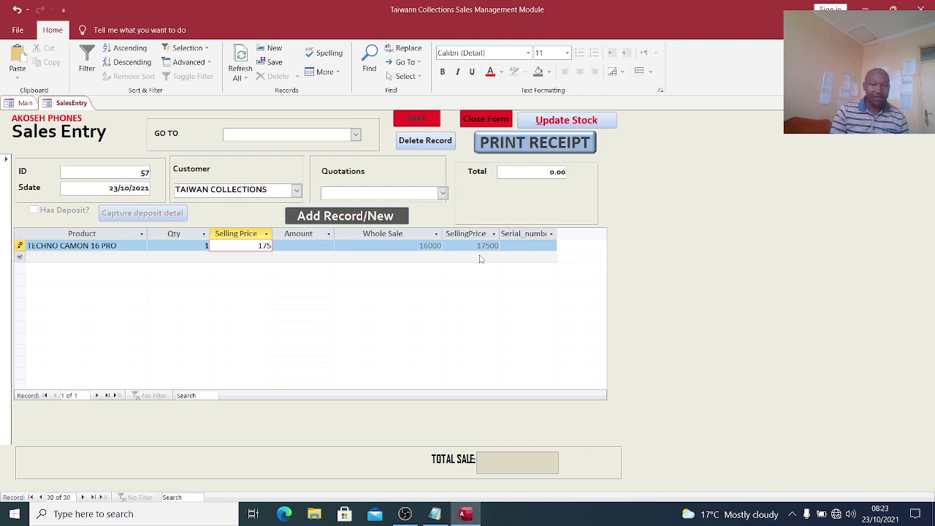
pyautogui.write('00')
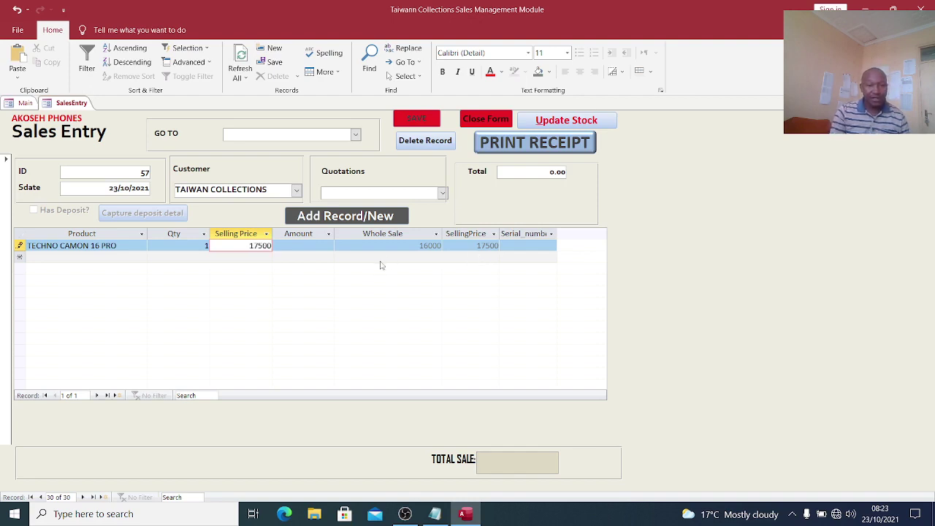
pyautogui.click(315, 250)
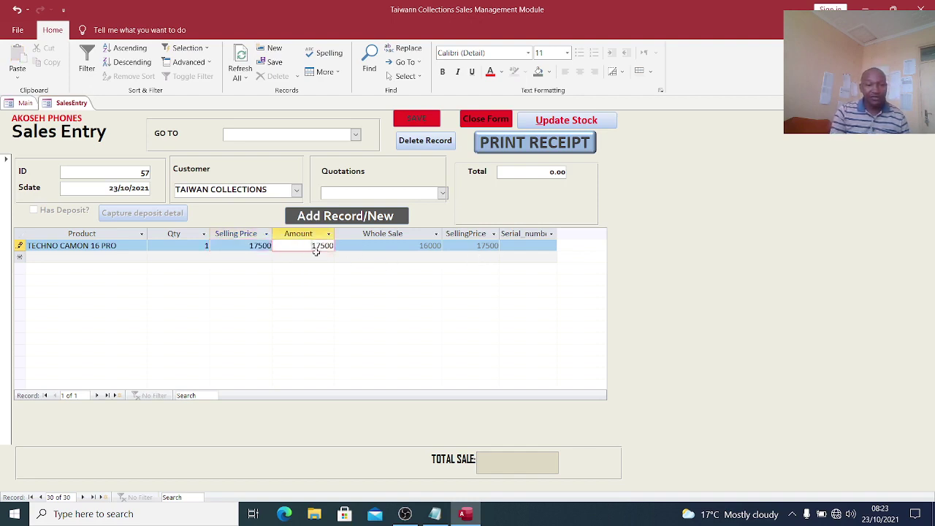
# Set the serial number of the first TECHNO CAMON 16 PRO line to 45555555.
pyautogui.press('Tab')
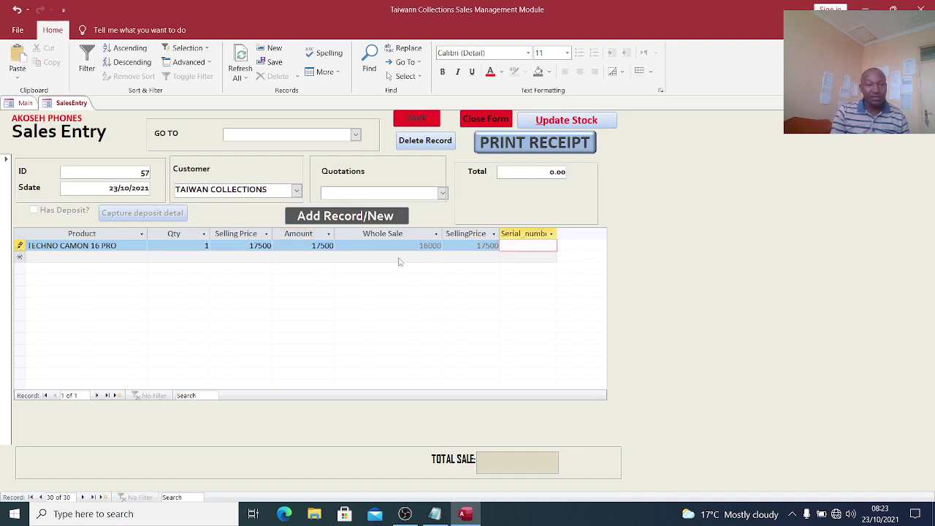
pyautogui.press('Tab')
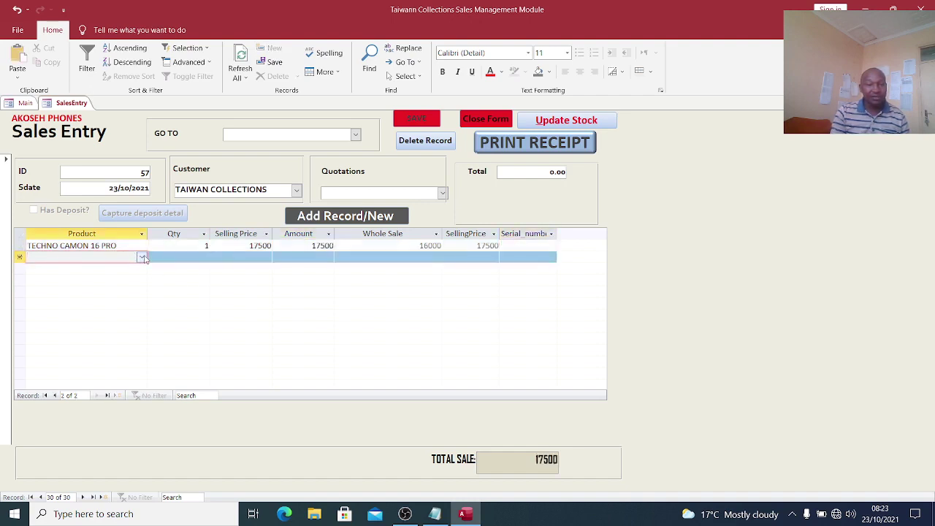
pyautogui.click(515, 247)
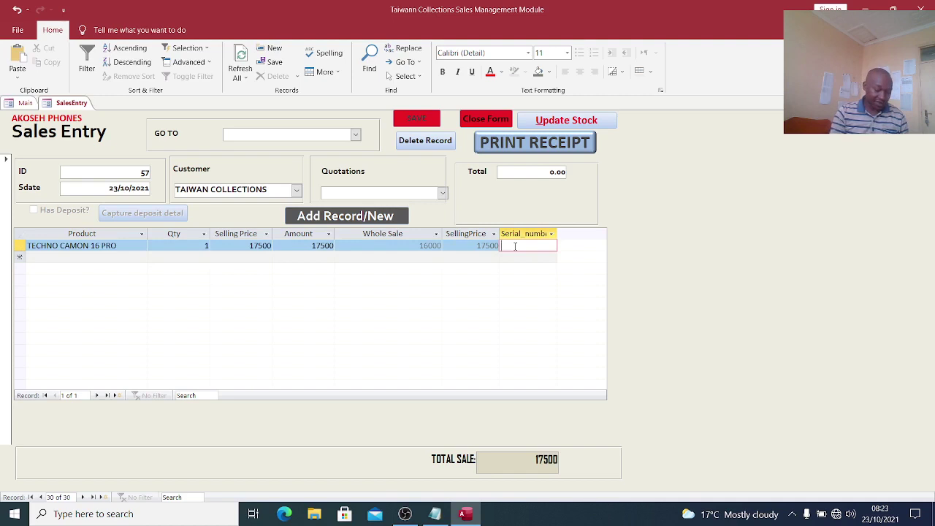
pyautogui.write('45555555')
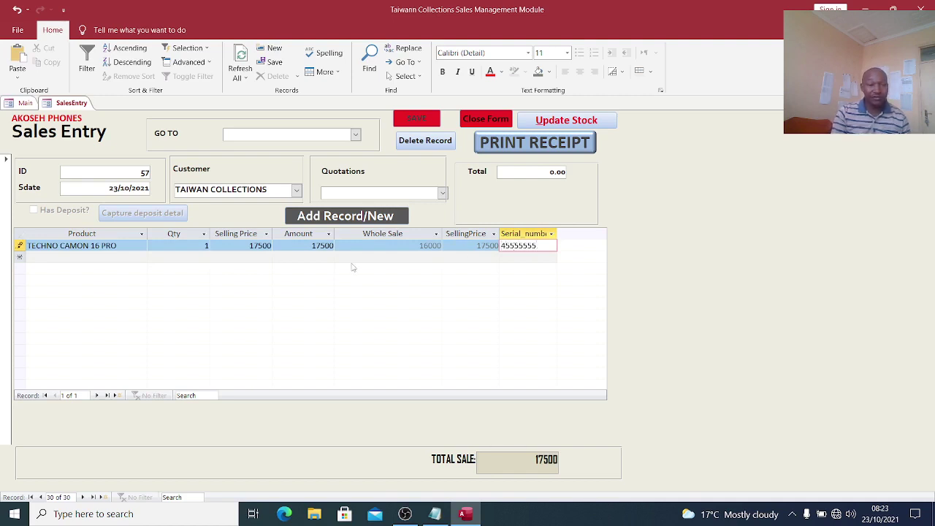
# Add a second TECHNO CAMON 16 PRO line with quantity 1 and selling price 17500, leaving its serial number blank.
pyautogui.click(129, 258)
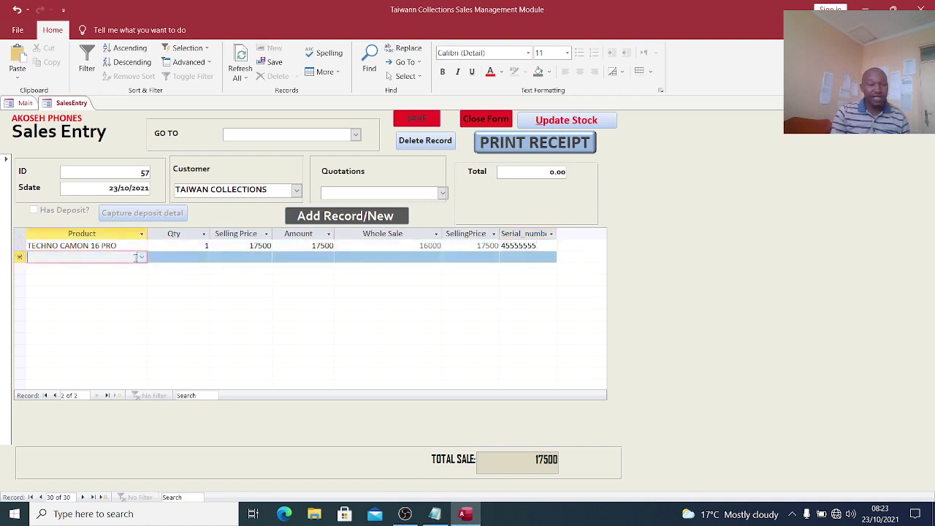
pyautogui.click(141, 257)
pyautogui.click(107, 271)
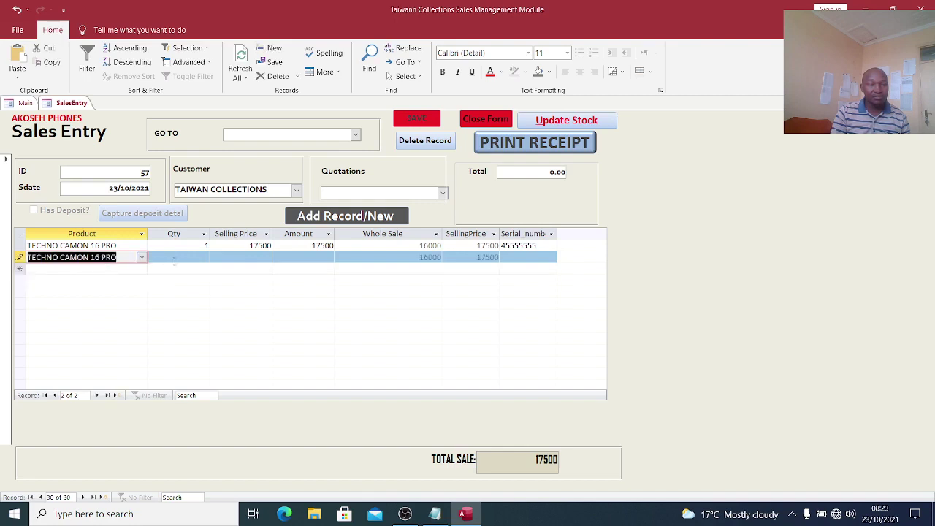
pyautogui.click(175, 261)
pyautogui.write('1')
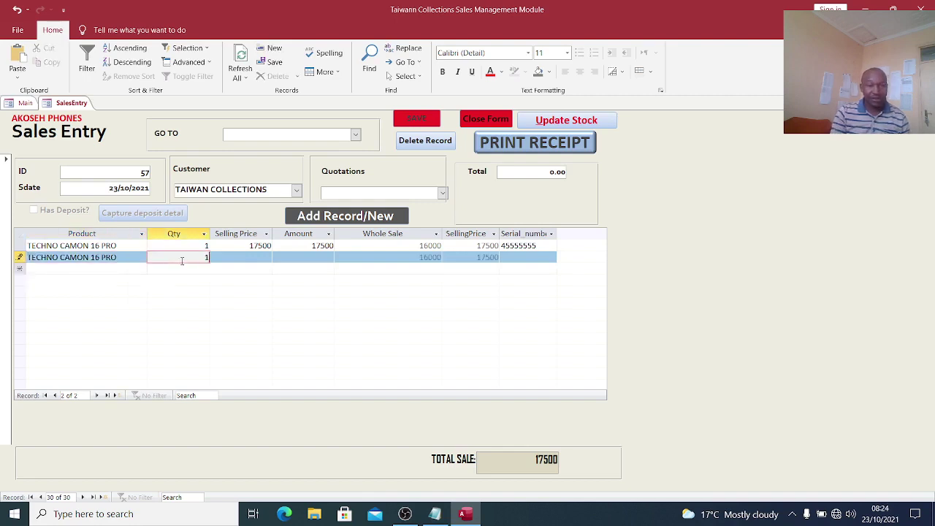
pyautogui.click(219, 260)
pyautogui.write('175')
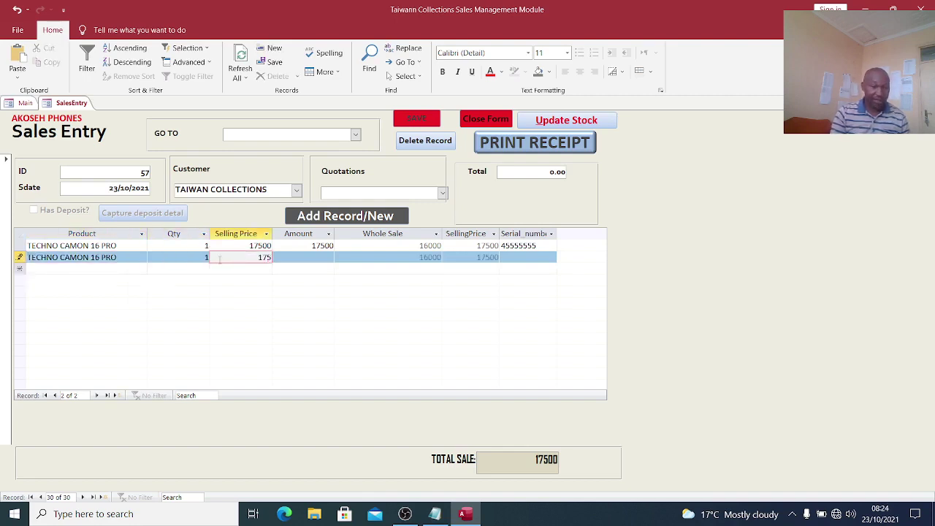
pyautogui.write('00')
pyautogui.click(280, 256)
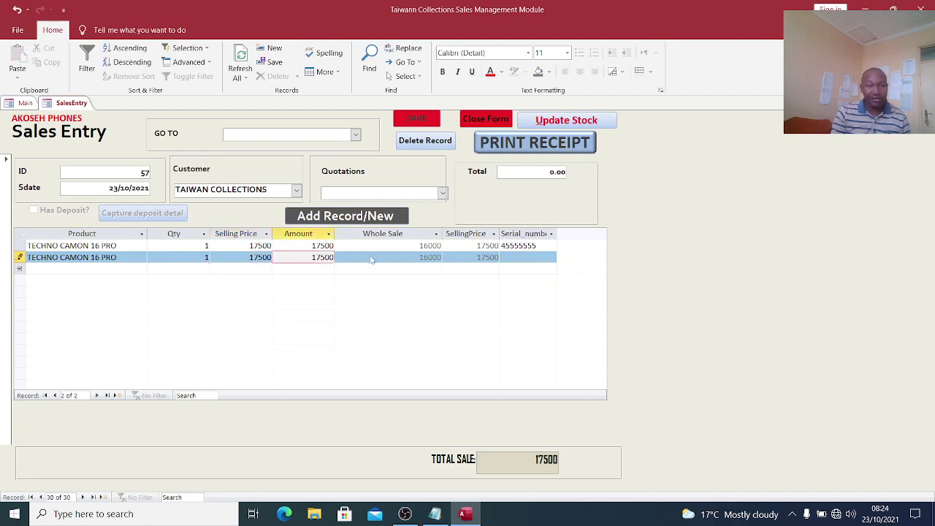
pyautogui.click(522, 257)
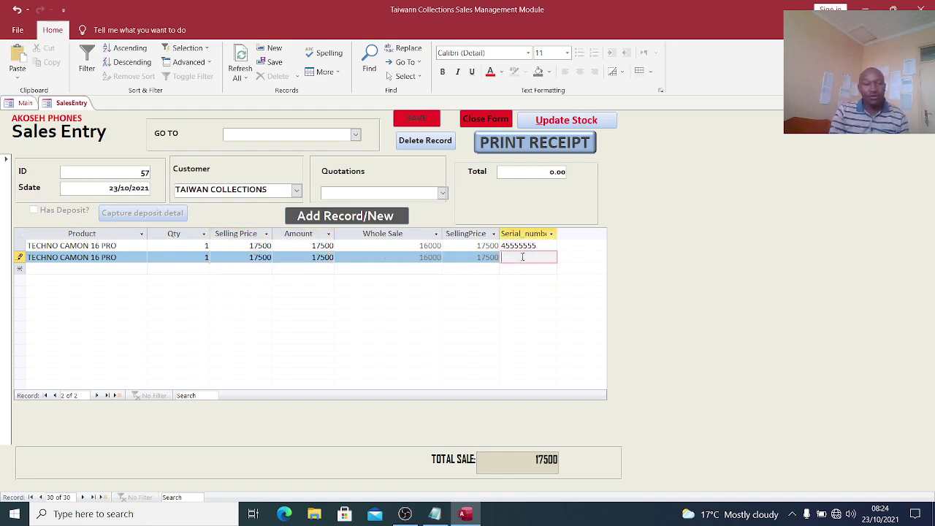
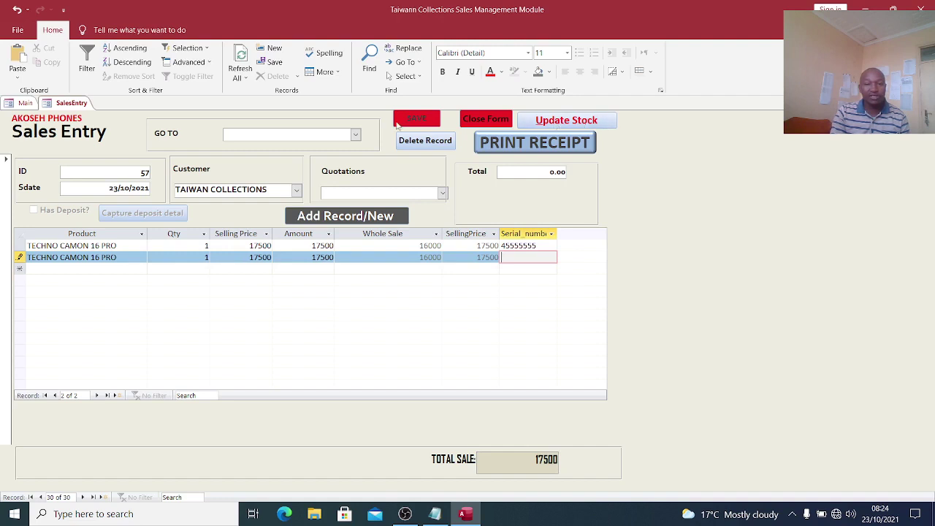
# Update the stock for the recorded sale, accepting the update of the records, and close the sales entry form.
pyautogui.click(540, 120)
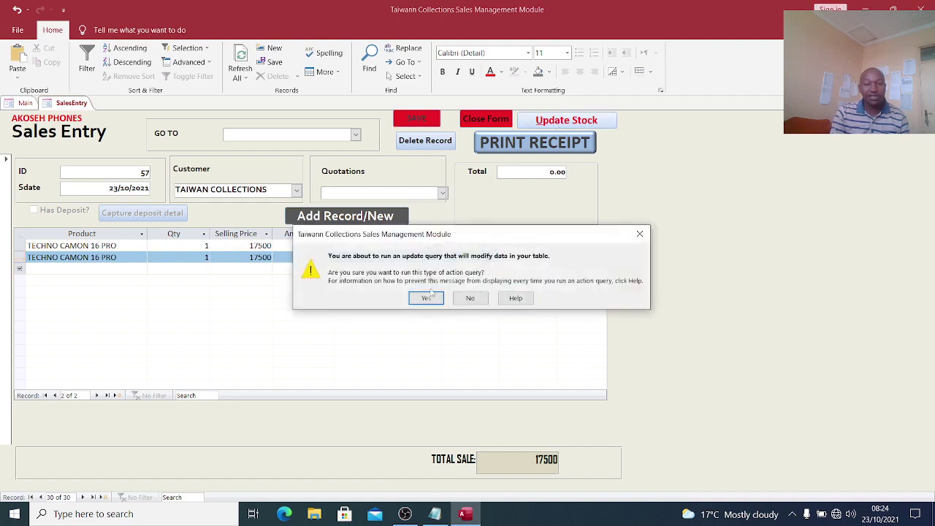
pyautogui.click(426, 298)
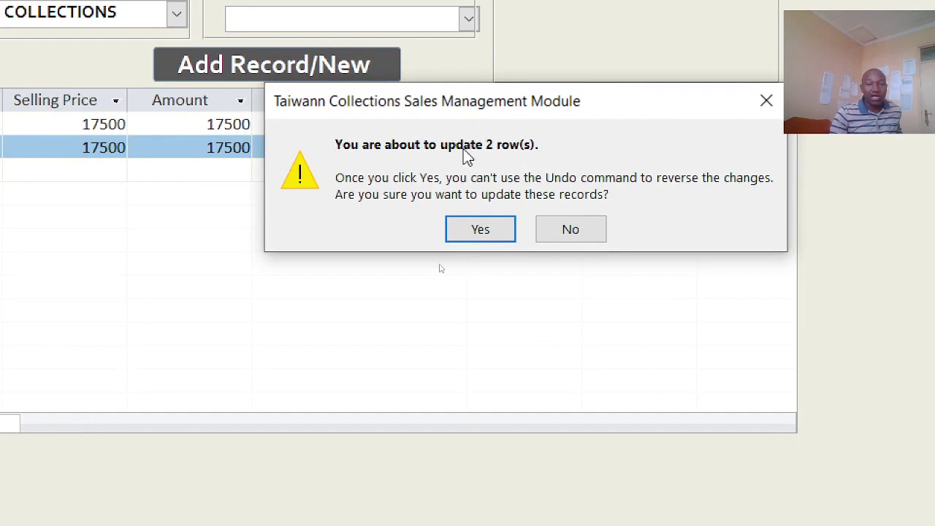
pyautogui.click(480, 231)
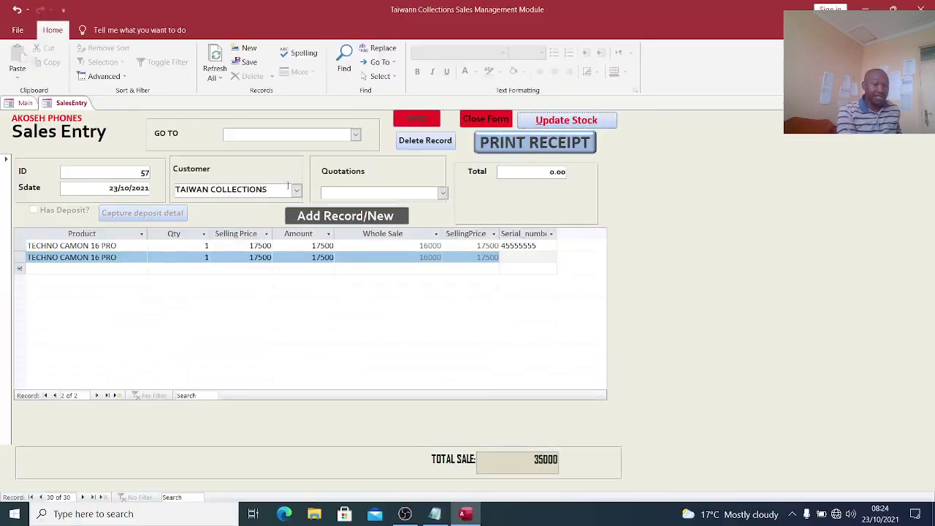
pyautogui.click(477, 119)
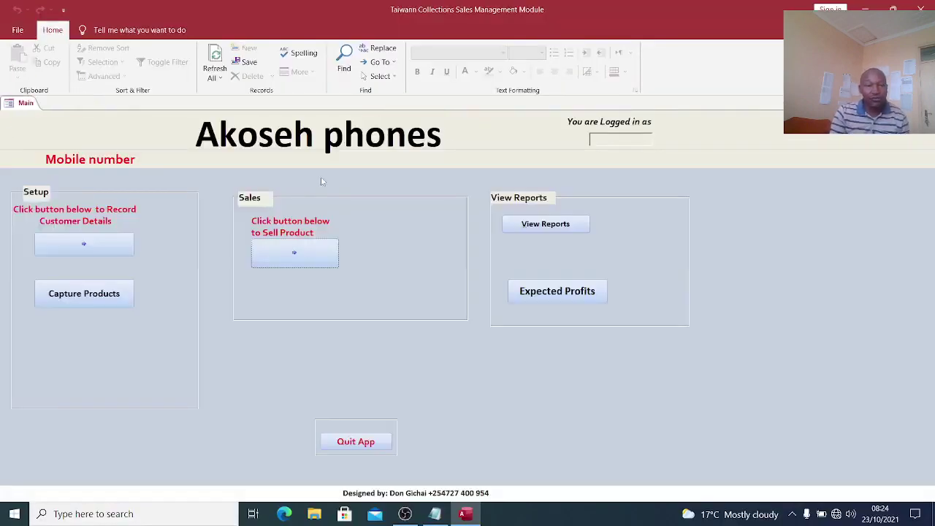
# Check the remaining InPack quantity of TECHNO CAMON 16 PRO in the products form, and close the form.
pyautogui.click(84, 293)
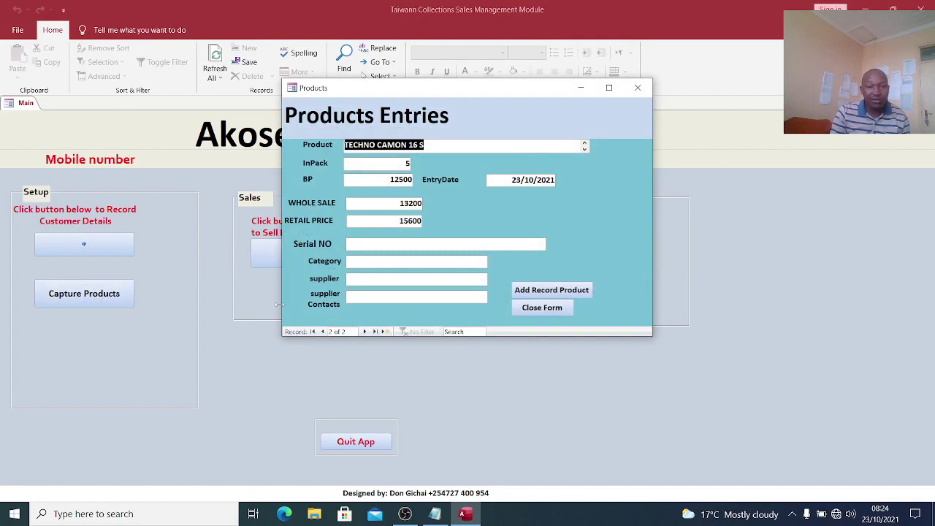
pyautogui.click(365, 332)
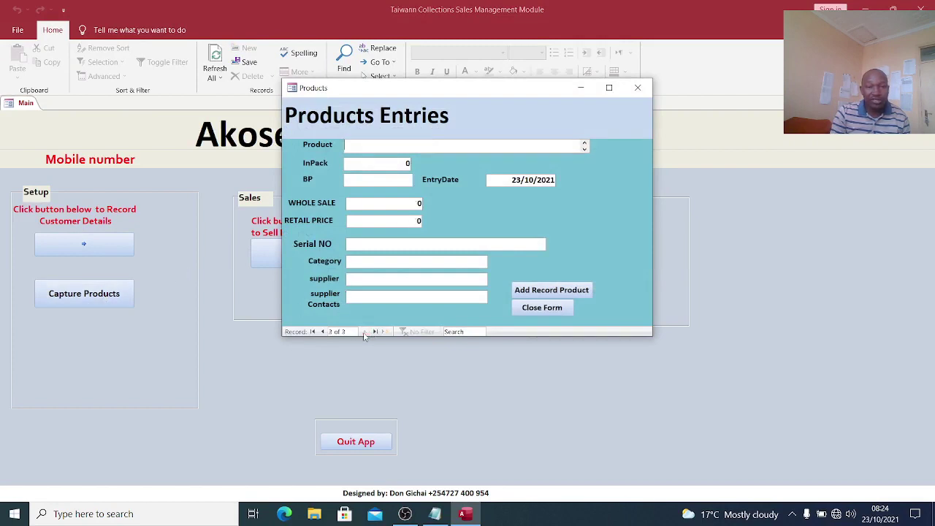
pyautogui.click(322, 332)
pyautogui.click(322, 332)
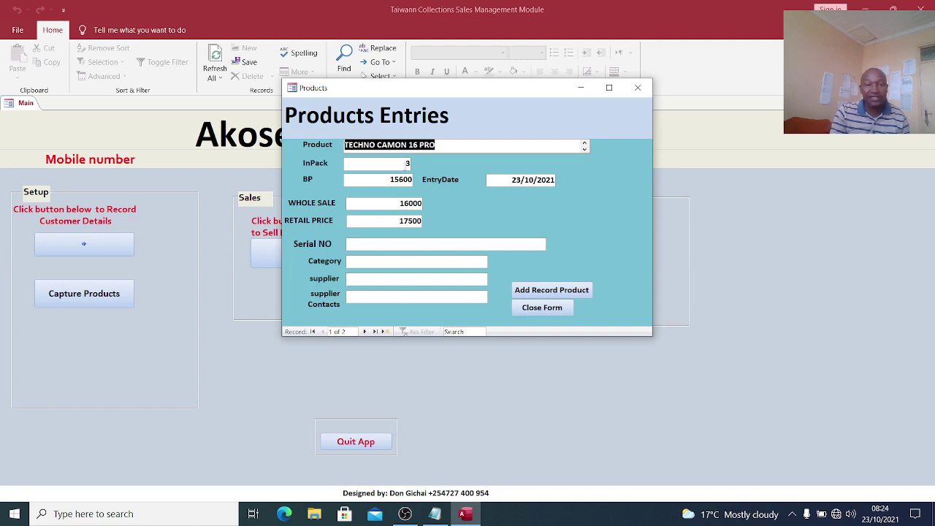
pyautogui.click(542, 307)
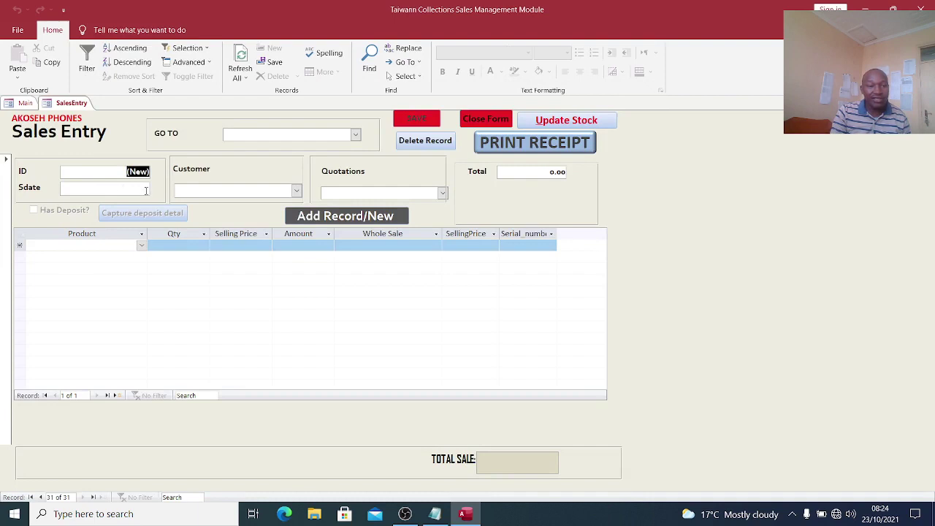
# Start another sales entry dated 23/10/2021 and select the individual customer by name.
pyautogui.click(146, 191)
pyautogui.click(155, 188)
pyautogui.click(138, 255)
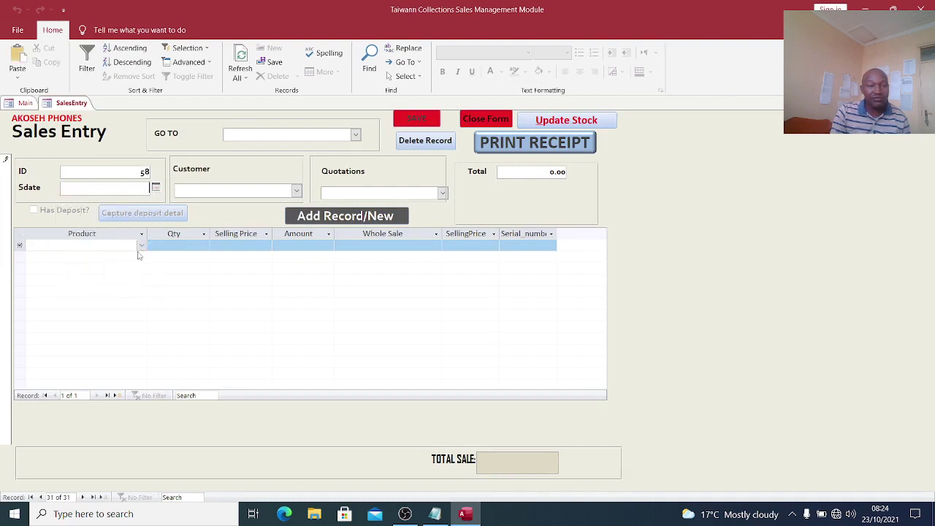
pyautogui.click(296, 190)
pyautogui.click(219, 226)
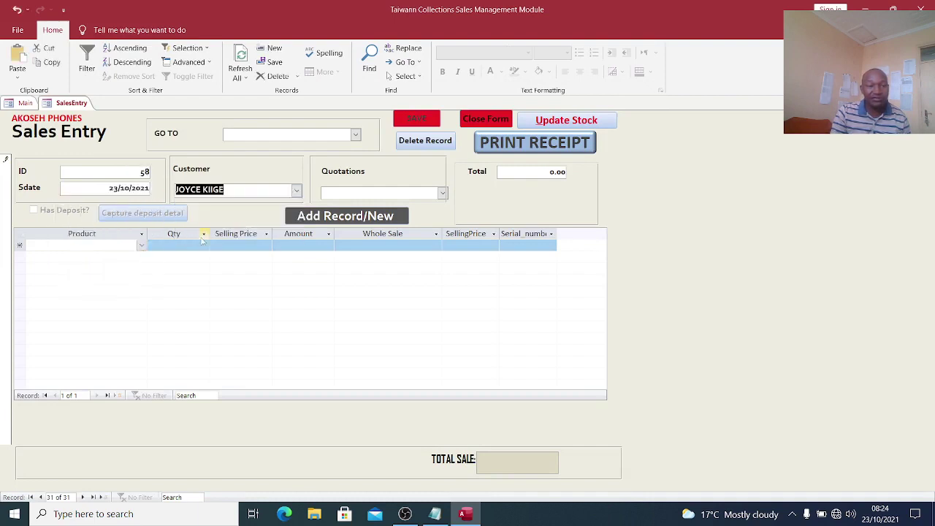
# Add two TECHNO CAMON 16 PRO lines to the new sale, each with a quantity of 1.
pyautogui.click(141, 246)
pyautogui.click(135, 254)
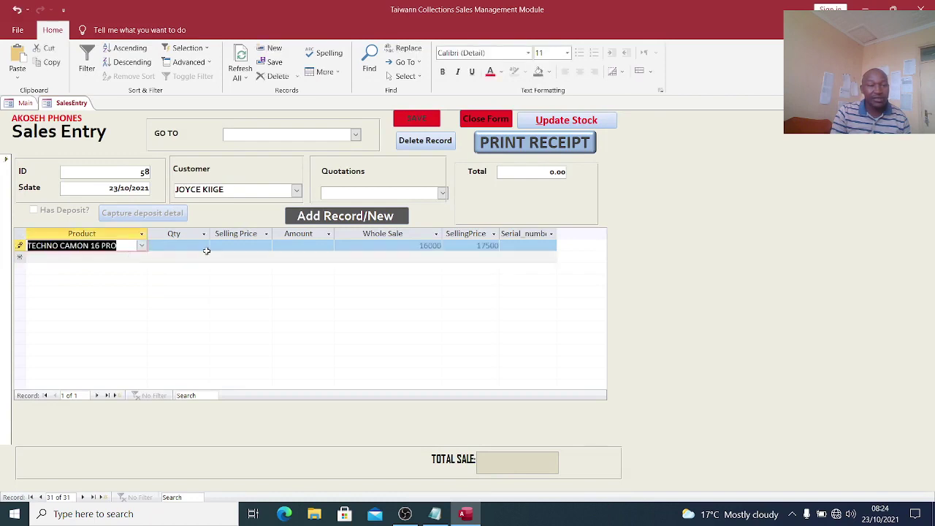
pyautogui.click(202, 247)
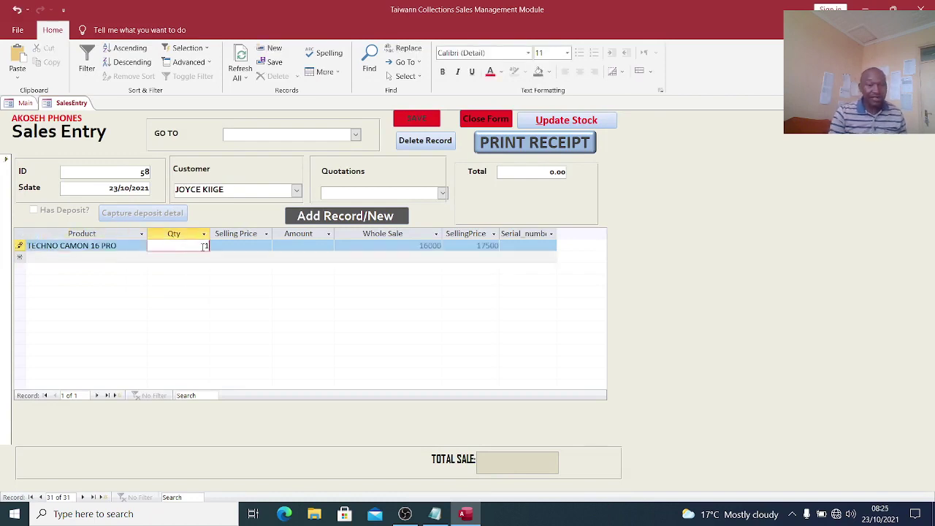
pyautogui.write('1')
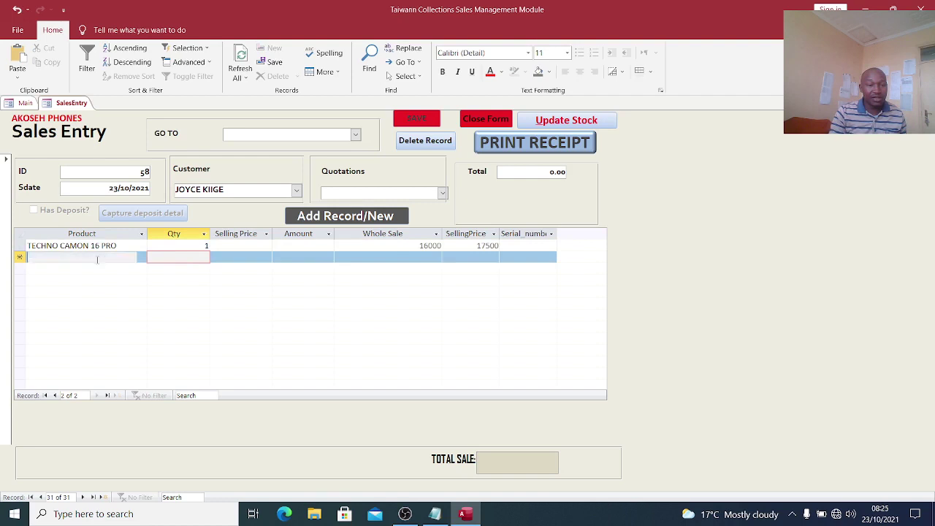
pyautogui.click(142, 259)
pyautogui.click(144, 260)
pyautogui.click(121, 267)
pyautogui.press('Tab')
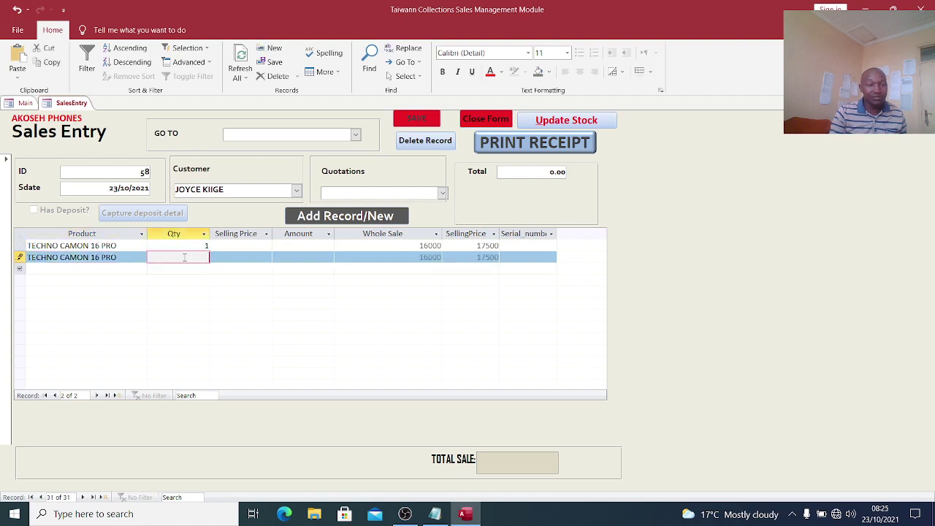
pyautogui.write('1')
# Add a third TECHNO CAMON 16 PRO line to the sale with a quantity of 1.
pyautogui.click(123, 268)
pyautogui.click(142, 269)
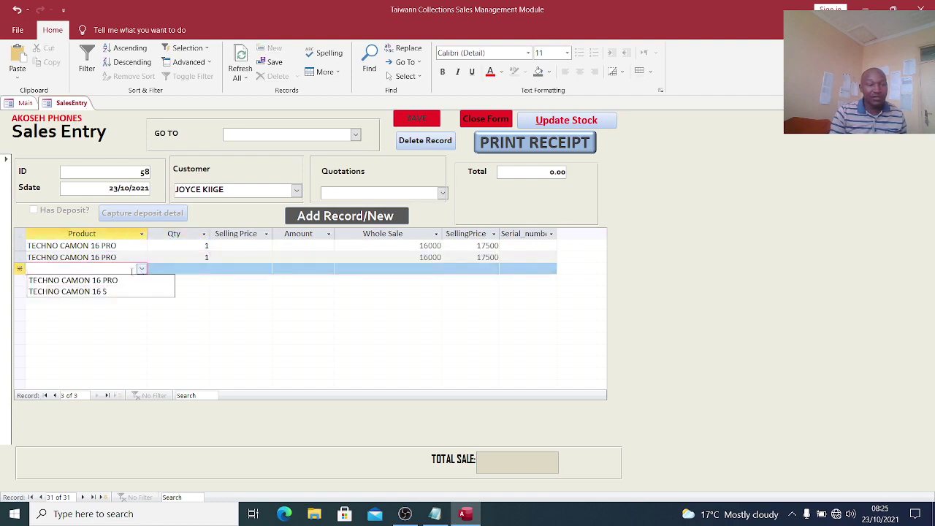
pyautogui.click(145, 280)
pyautogui.press('Tab')
pyautogui.write('1')
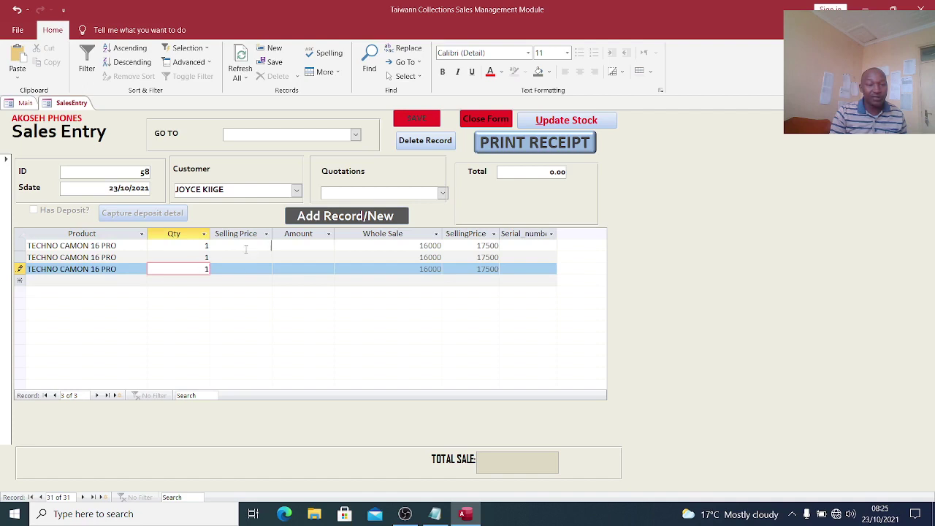
# Enter a selling price of 17500 on each of the three TECHNO CAMON 16 PRO lines in the sale.
pyautogui.click(246, 249)
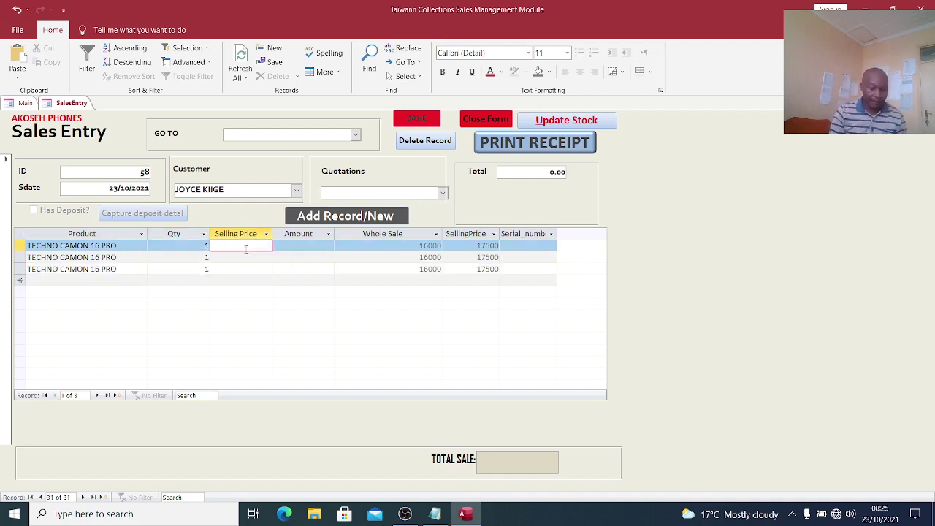
pyautogui.write('17500')
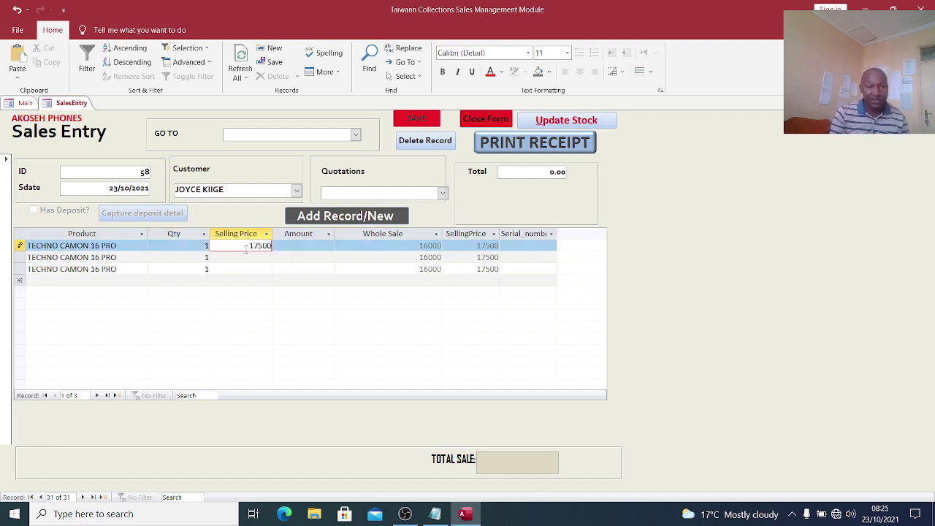
pyautogui.click(247, 257)
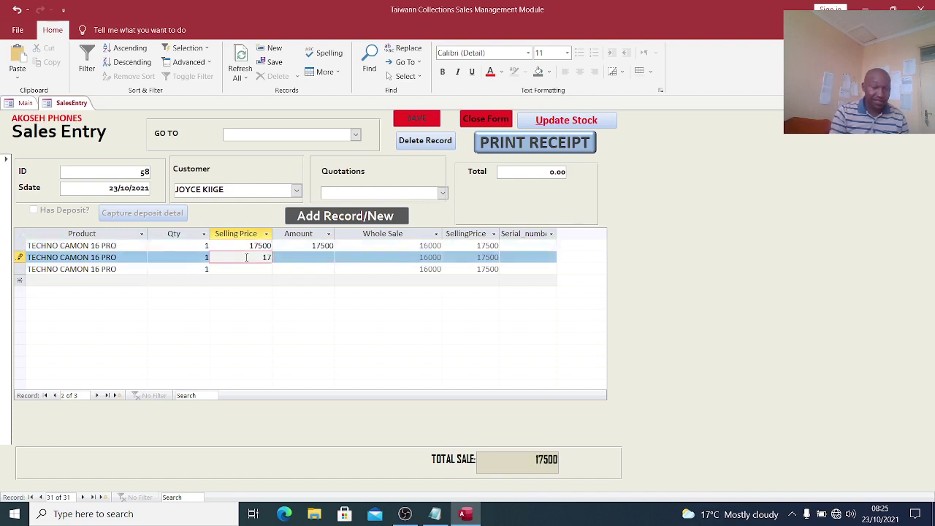
pyautogui.write('17500')
pyautogui.click(246, 268)
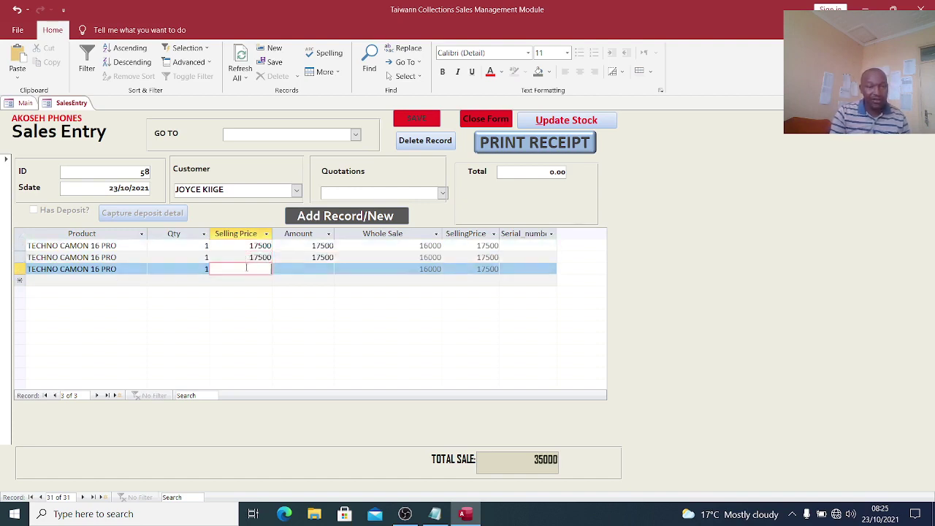
pyautogui.write('17500')
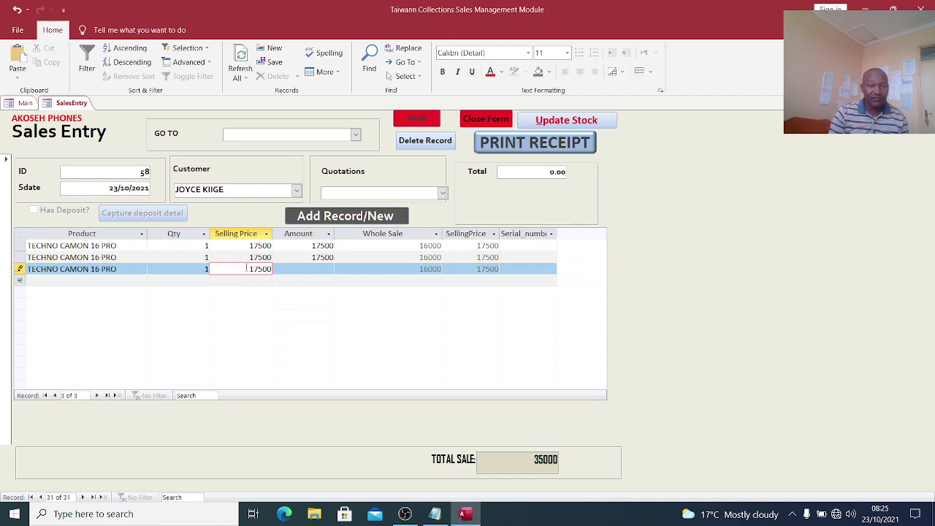
pyautogui.click(288, 268)
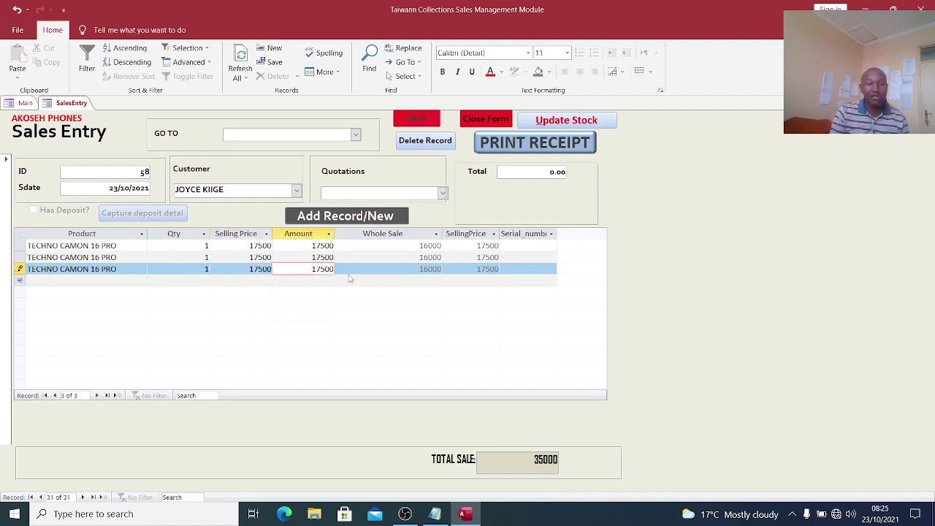
# Update the stock with the sale's three rows, accept the update, and close the sales entry form.
pyautogui.click(566, 120)
pyautogui.click(430, 299)
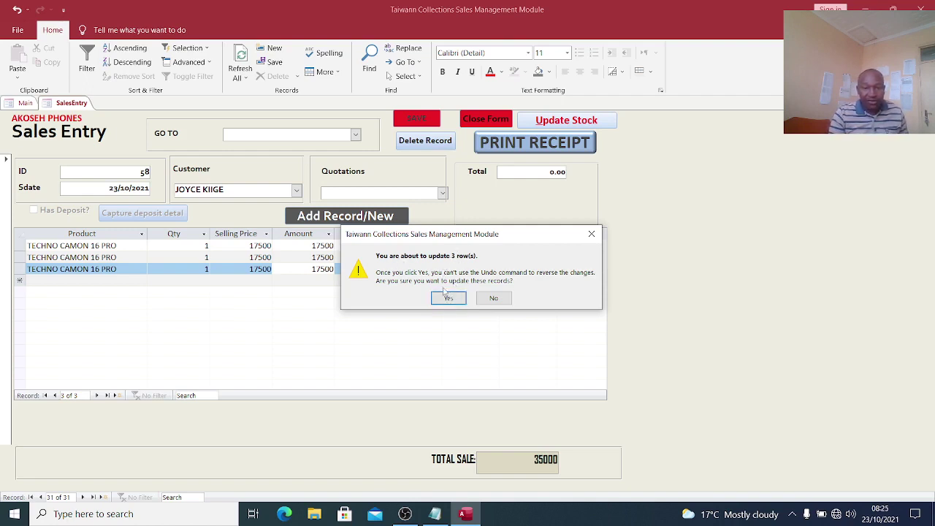
pyautogui.click(449, 299)
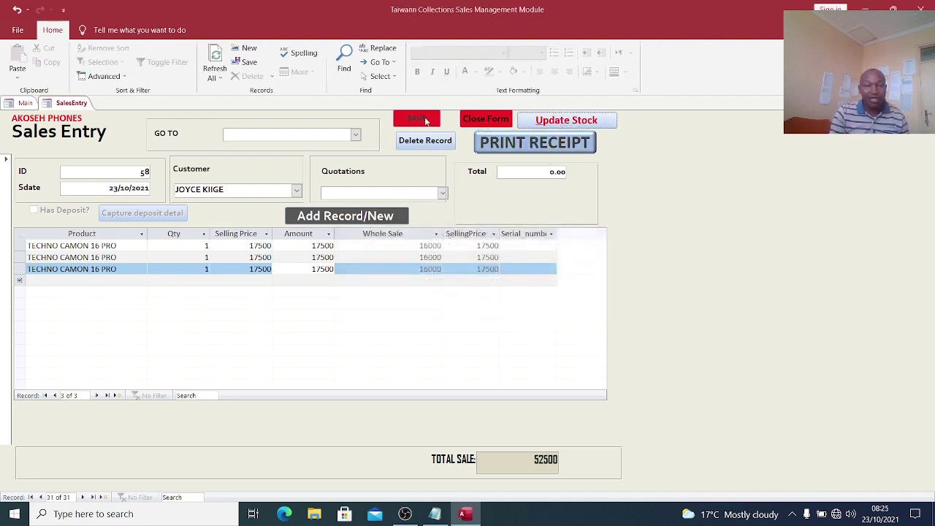
pyautogui.click(485, 120)
# Check the InPack quantity of TECHNO CAMON 16 PRO in the products form, and close the form.
pyautogui.click(84, 294)
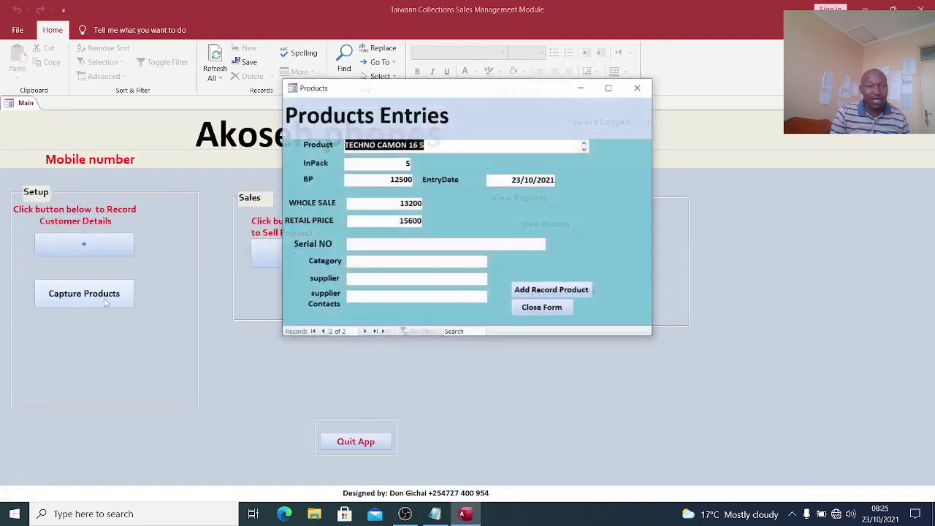
pyautogui.click(323, 331)
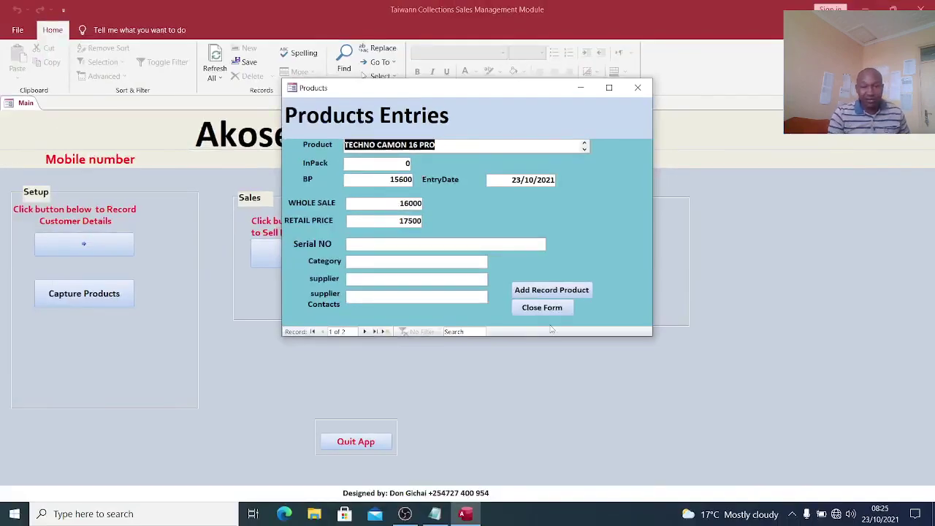
pyautogui.click(544, 309)
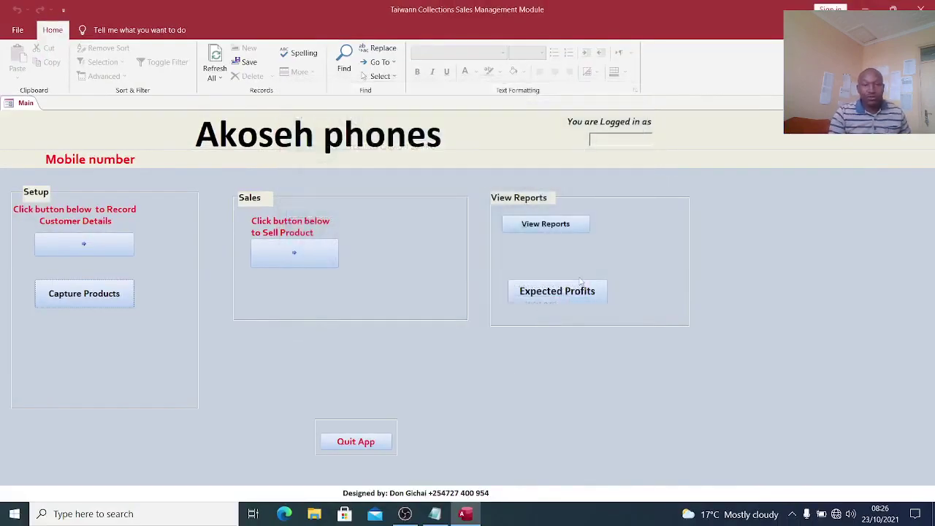
# Open the sales form to view the products that require restocking, and close the database.
pyautogui.click(298, 256)
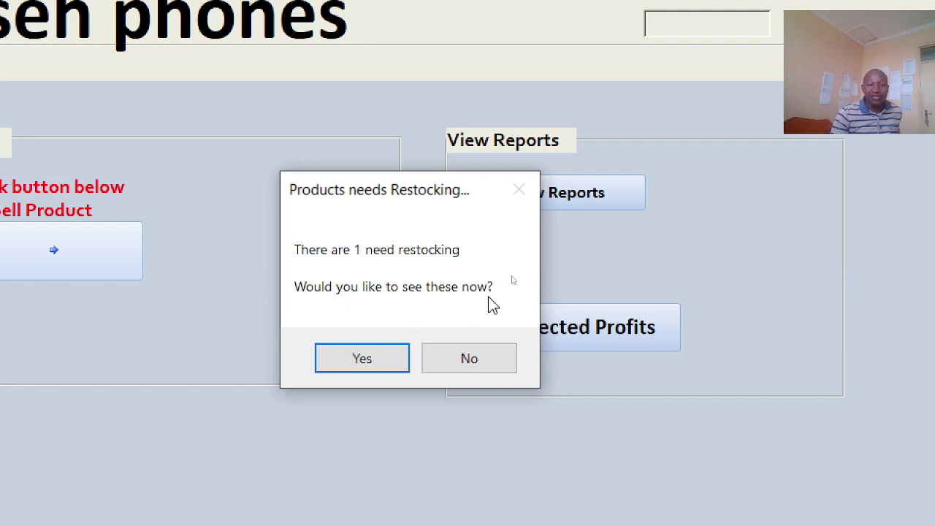
pyautogui.click(385, 365)
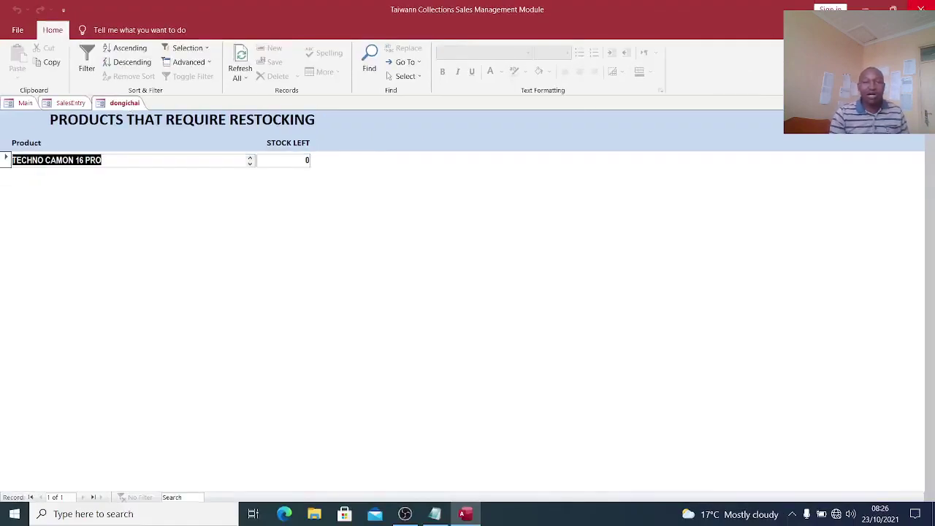
pyautogui.click(920, 8)
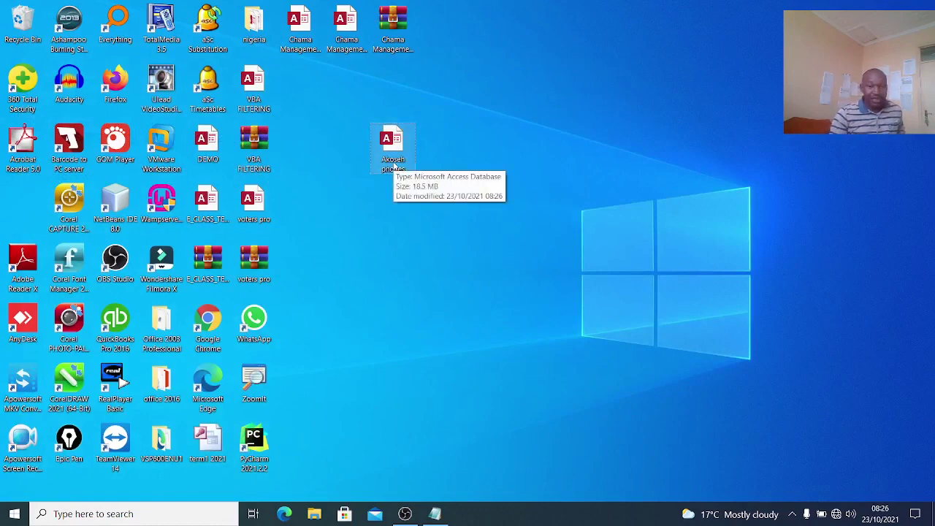
# Reopen the Akoseh phones database with its object list available, and look through its tables and queries.
pyautogui.doubleClick(393, 162)
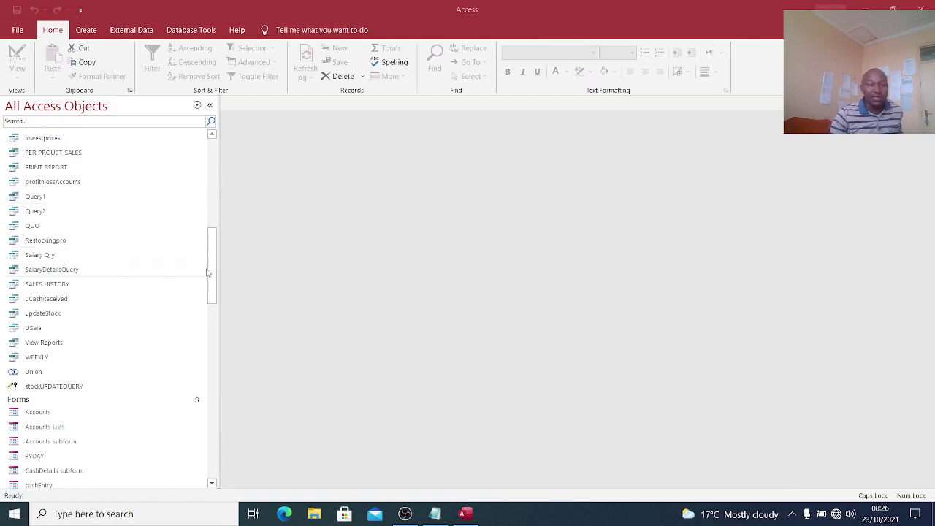
pyautogui.moveTo(213, 265); pyautogui.dragTo(219, 181)
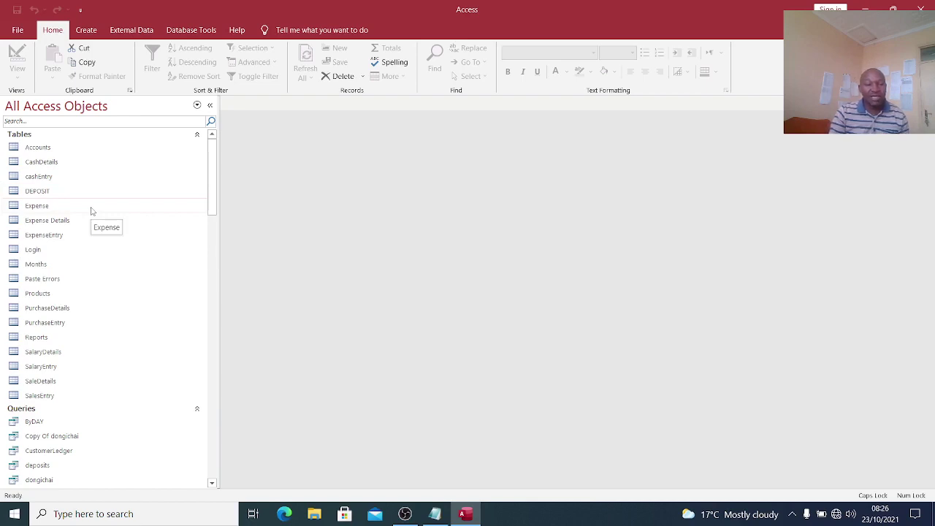
pyautogui.scroll(-4, 44, 307)
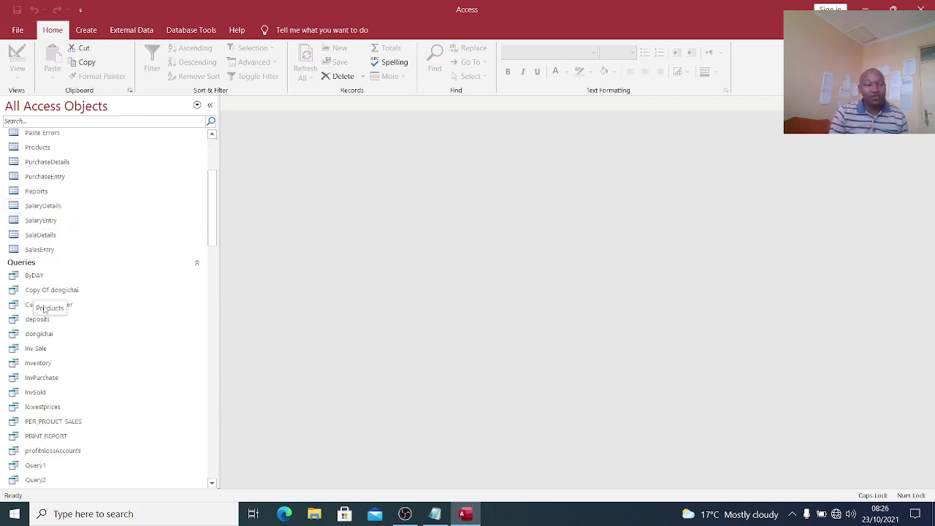
pyautogui.scroll(-1, 44, 308)
pyautogui.scroll(6, 44, 309)
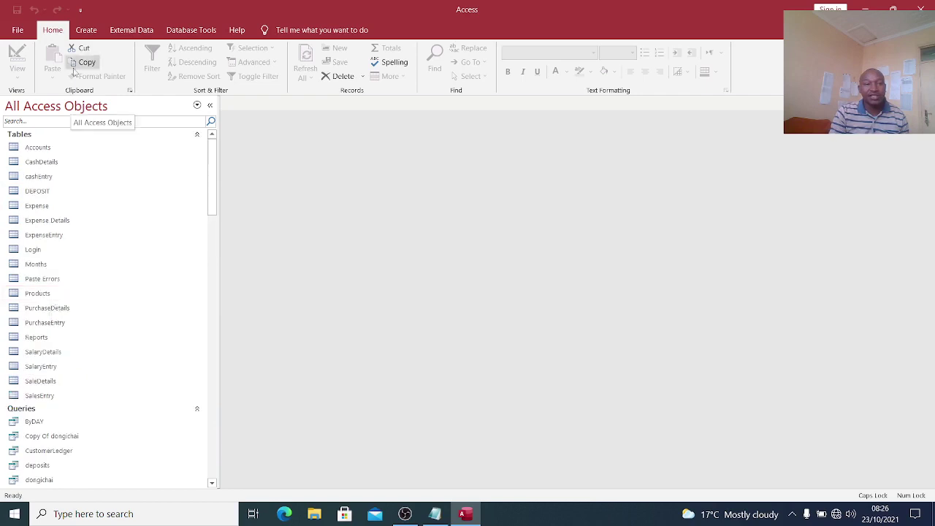
# Create a new query in design view and add the Products and SaleDetails tables to it.
pyautogui.click(86, 30)
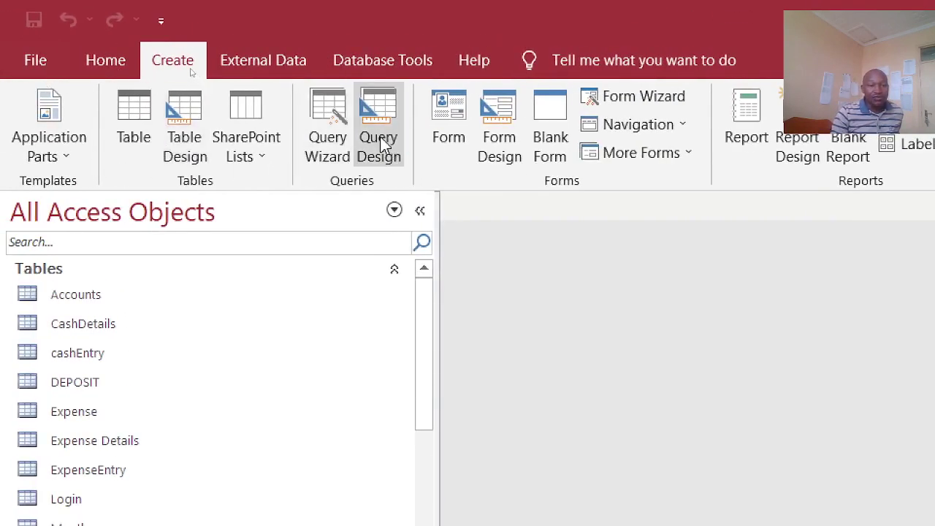
pyautogui.click(380, 139)
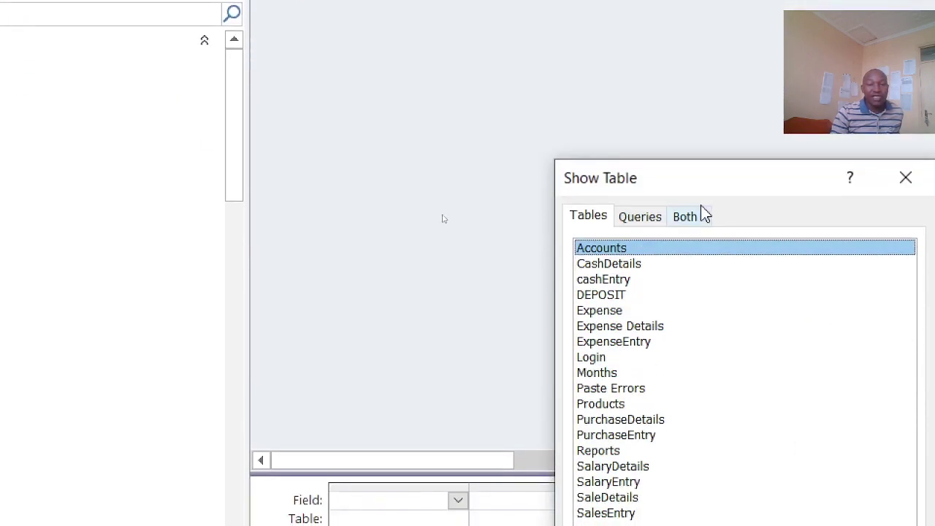
pyautogui.moveTo(882, 416); pyautogui.dragTo(797, 362)
pyautogui.moveTo(612, 136); pyautogui.dragTo(665, 88)
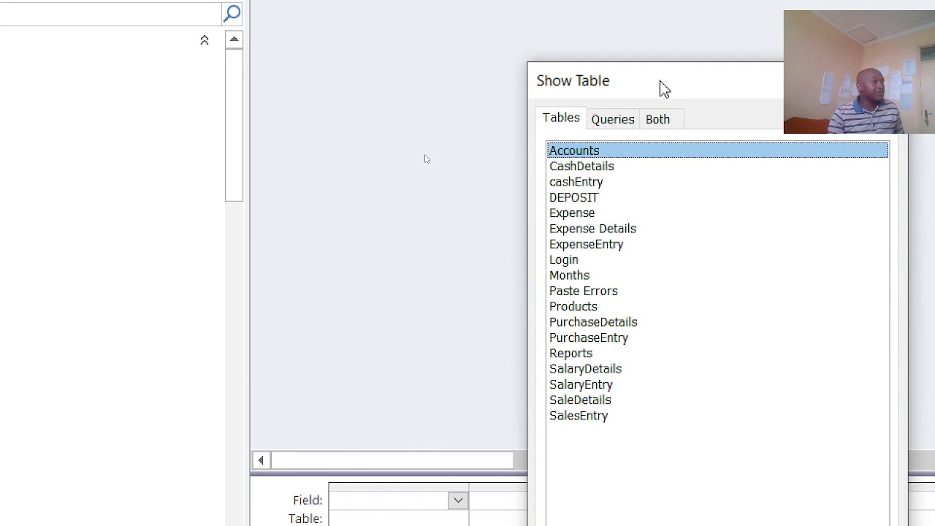
pyautogui.doubleClick(594, 308)
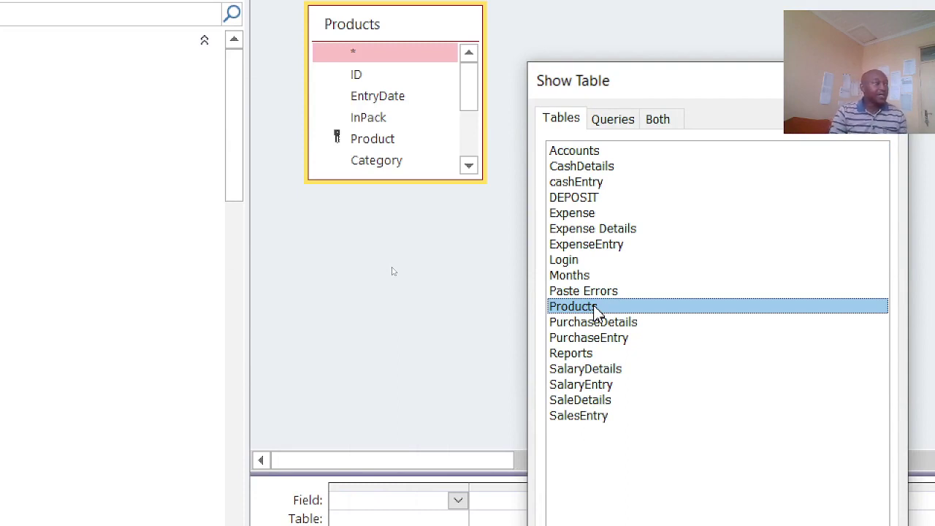
pyautogui.doubleClick(595, 405)
pyautogui.click(862, 90)
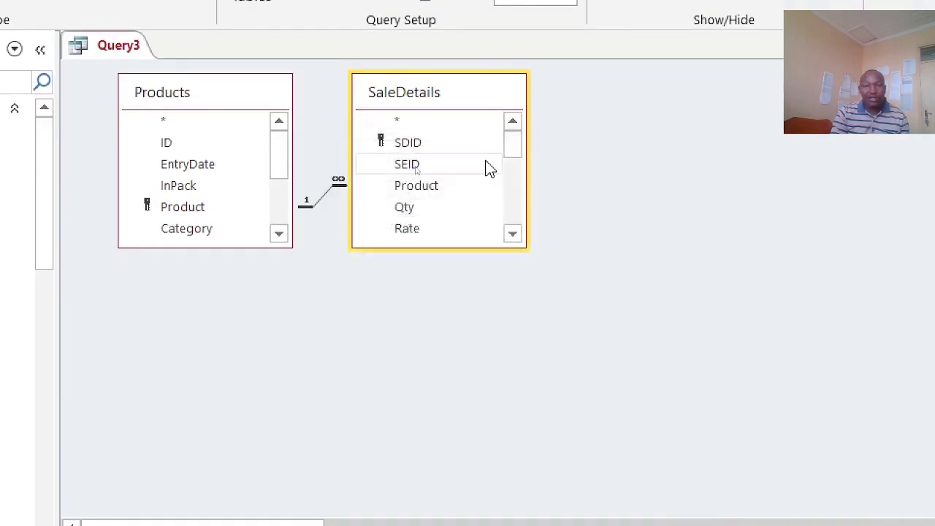
# Enlarge the Products and SaleDetails field lists, and make the query design grid taller.
pyautogui.moveTo(269, 247); pyautogui.dragTo(296, 447)
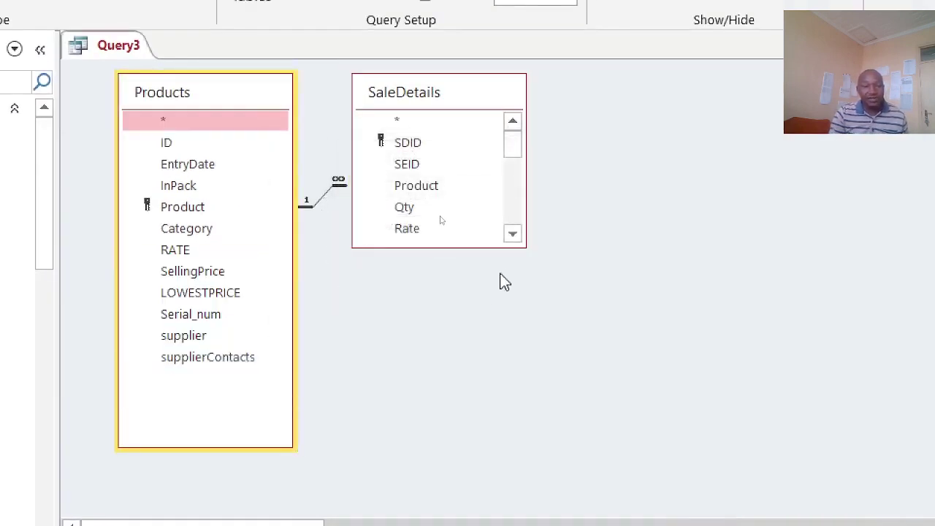
pyautogui.moveTo(499, 246); pyautogui.dragTo(588, 437)
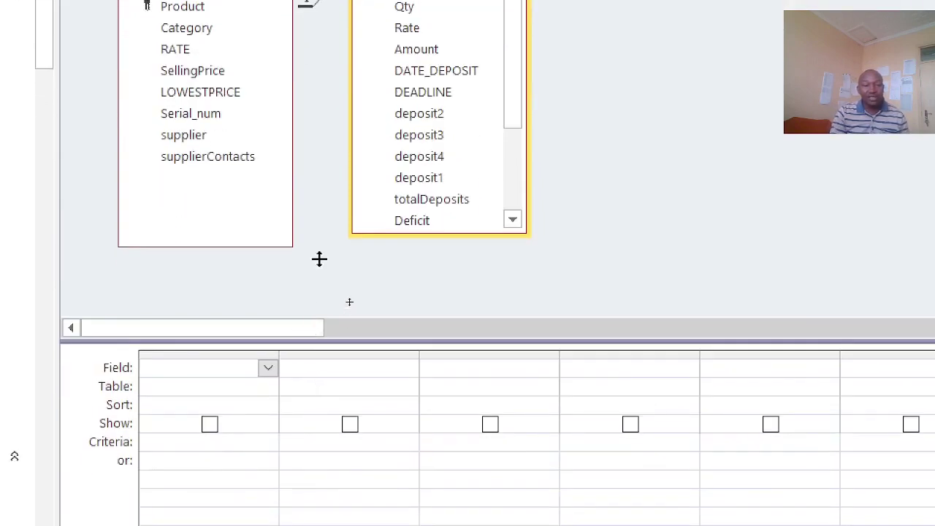
pyautogui.moveTo(319, 258); pyautogui.dragTo(323, 219)
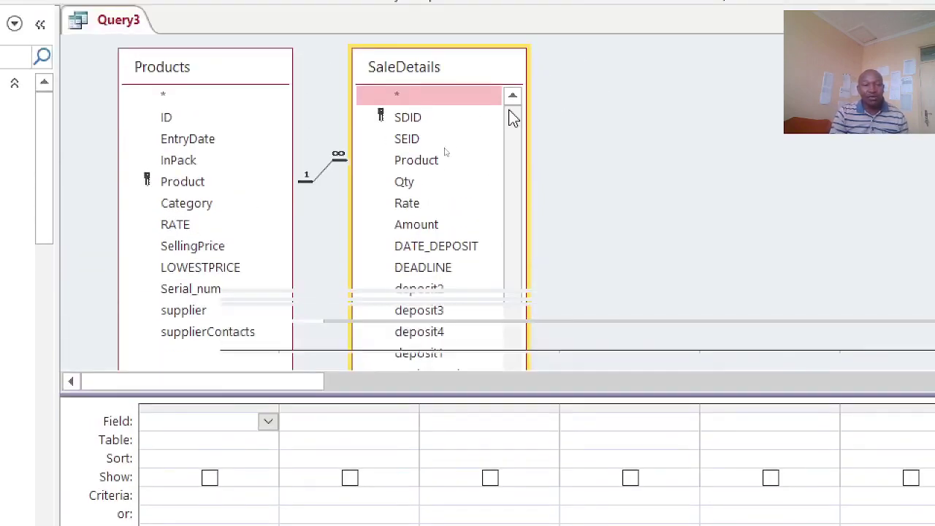
# Add SEID from SaleDetails and InPack from Products to the query grid, and widen both columns.
pyautogui.doubleClick(407, 138)
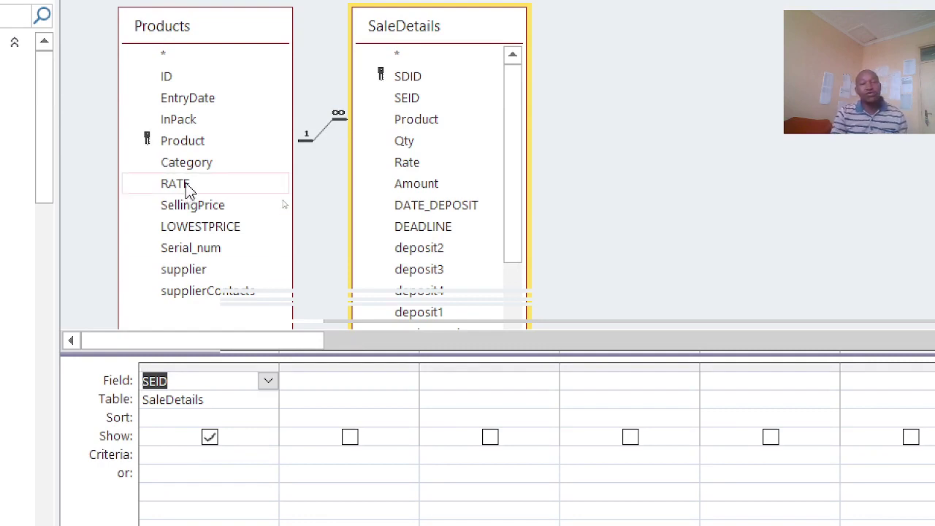
pyautogui.doubleClick(192, 123)
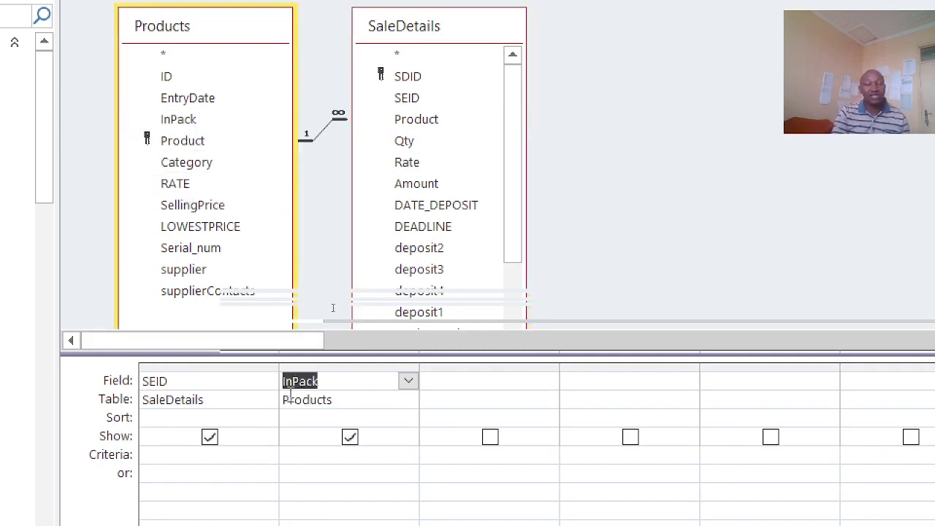
pyautogui.moveTo(279, 365); pyautogui.dragTo(391, 363)
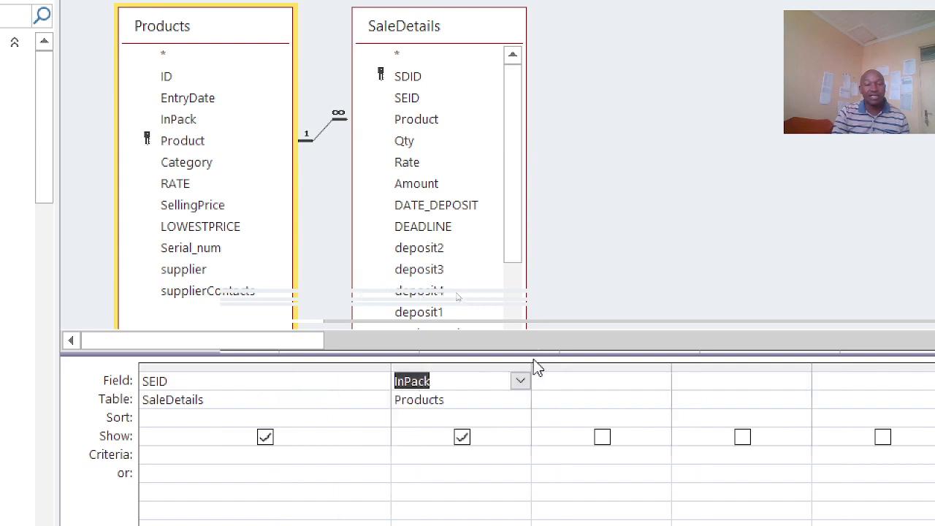
pyautogui.click(525, 364)
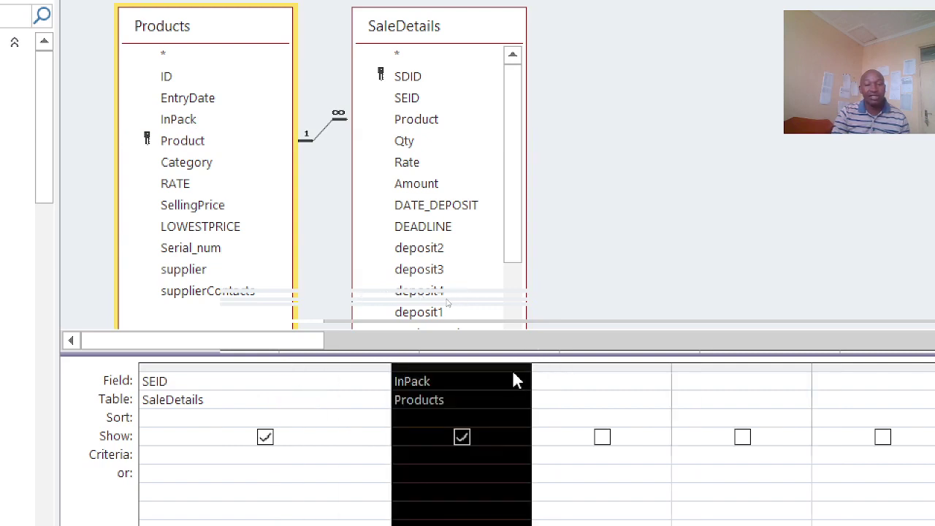
pyautogui.click(542, 380)
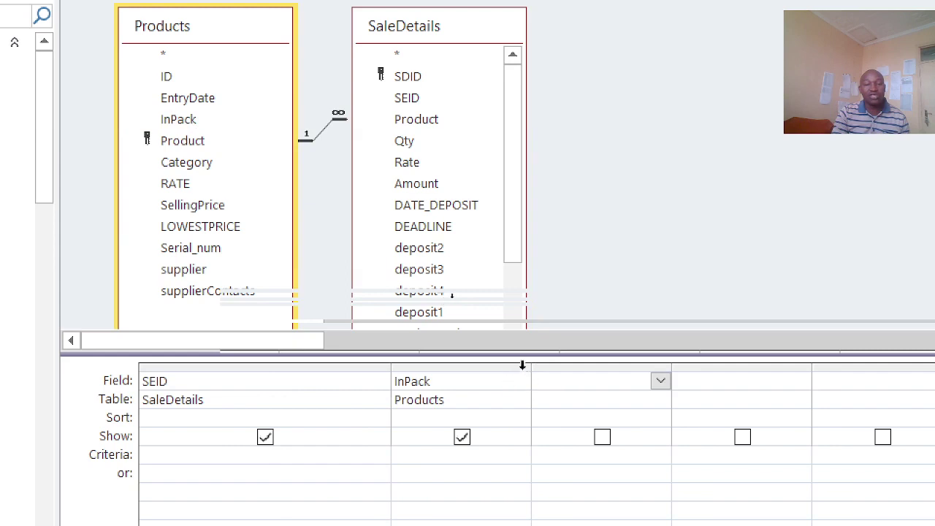
pyautogui.moveTo(531, 363); pyautogui.dragTo(738, 363)
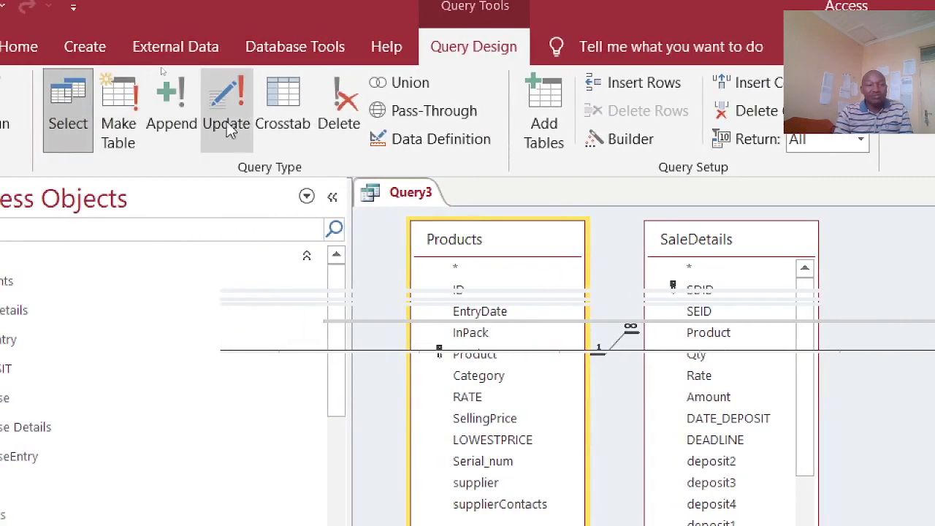
# Change the query type to Update and start the SEID criteria with a reference to the SalesEntry form, FORMS![SalesEntry].
pyautogui.click(227, 126)
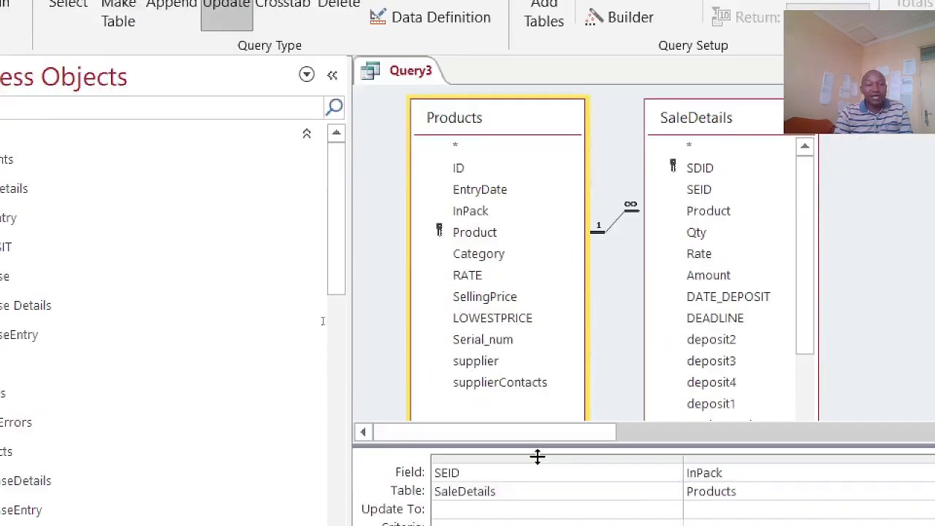
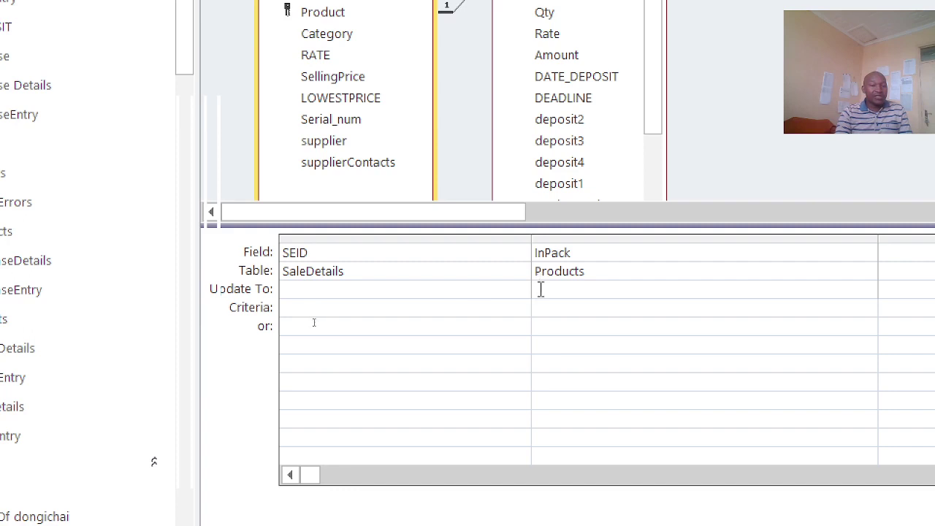
pyautogui.click(540, 289)
pyautogui.click(295, 307)
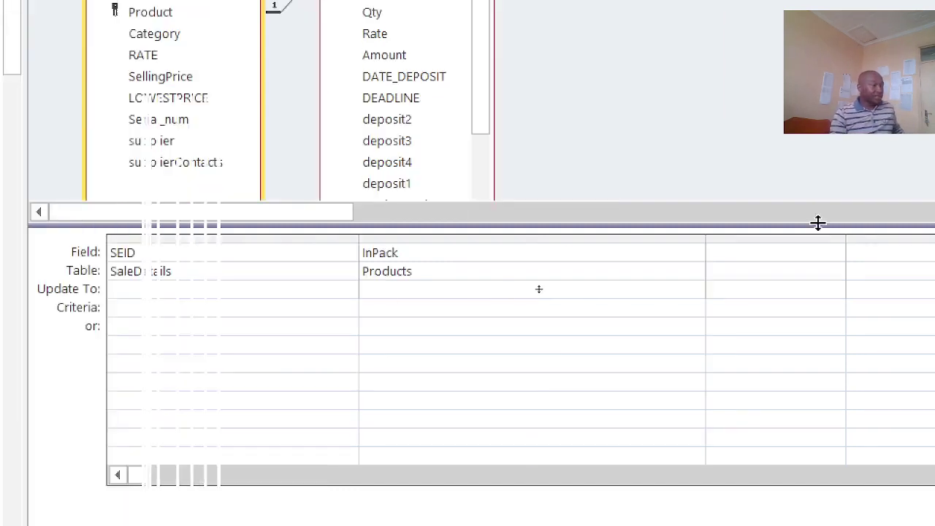
pyautogui.write('FORMS')
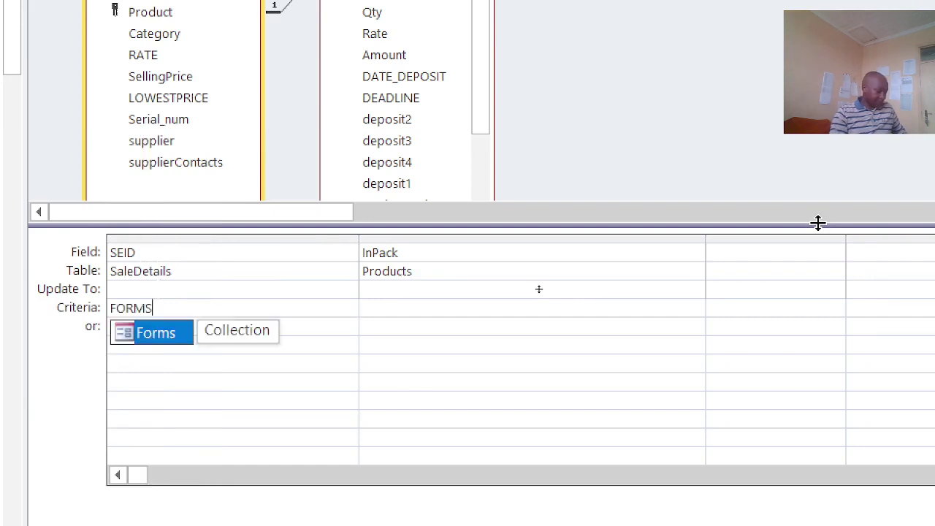
pyautogui.write('!')
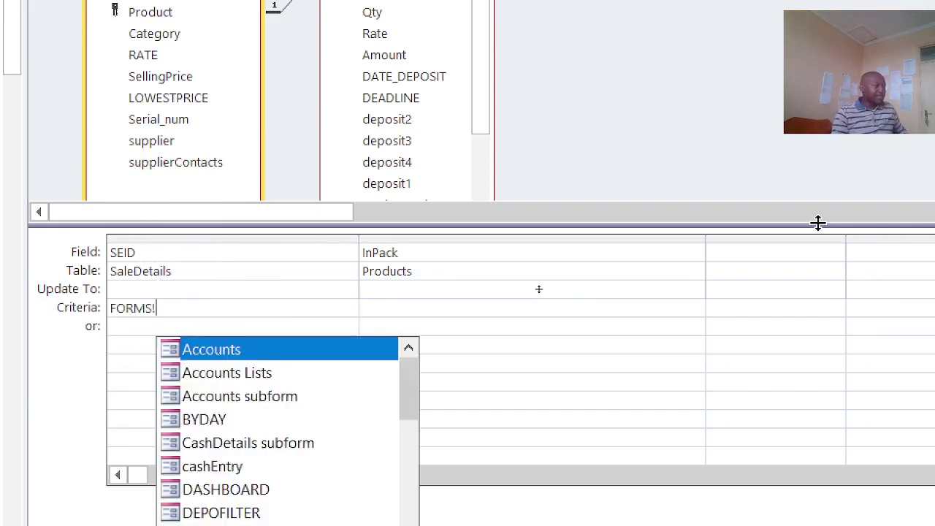
pyautogui.write('SA;E')
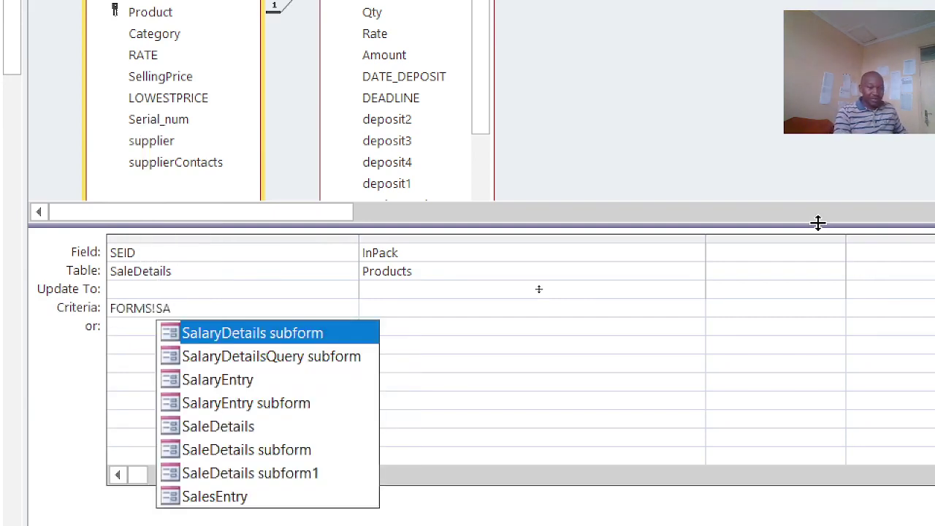
pyautogui.press('BackSpace')
pyautogui.press('BackSpace')
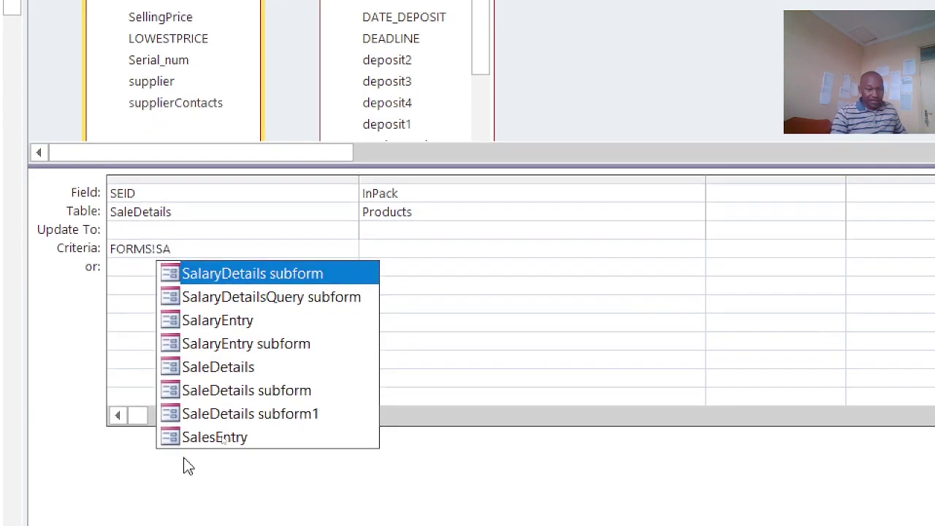
pyautogui.doubleClick(232, 437)
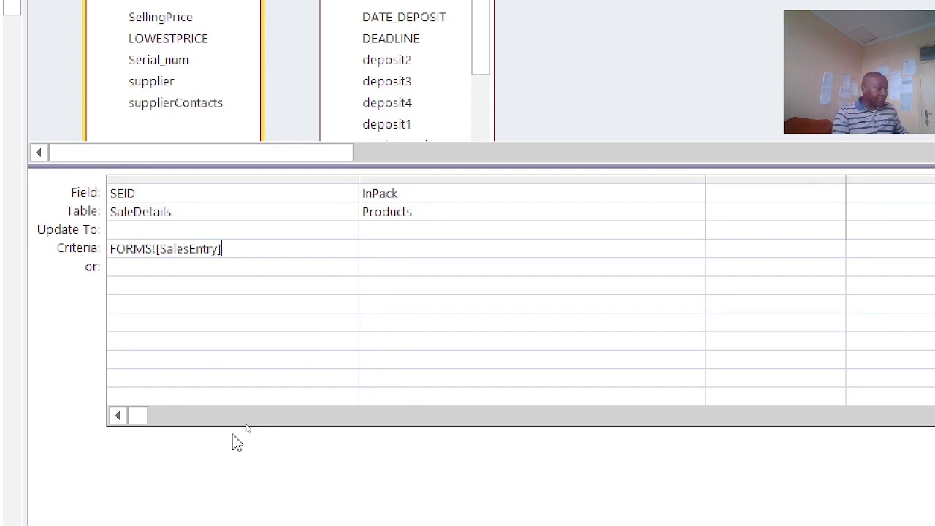
# Extend the SEID criteria with ![lowestprices subform].[FORM]![SEID], and widen the SEID column to fit the whole expression.
pyautogui.write('!')
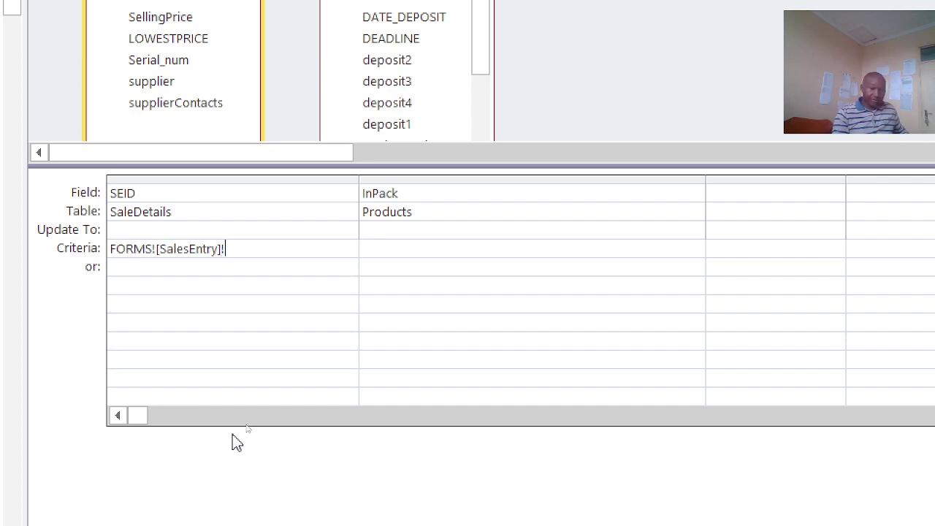
pyautogui.write('[')
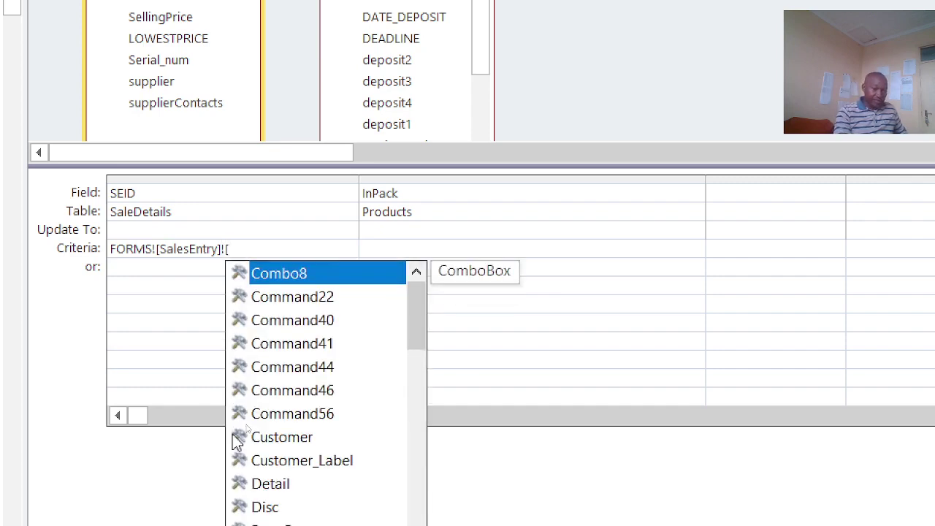
pyautogui.write('LO')
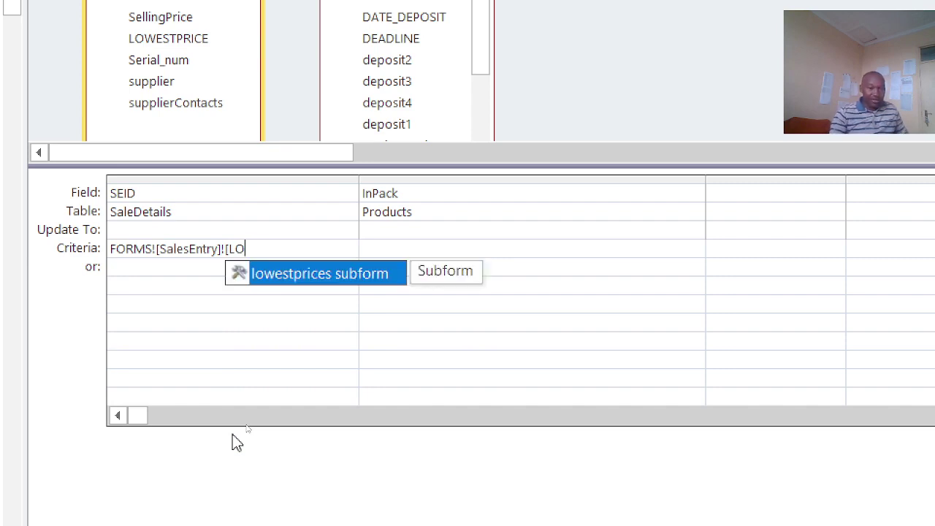
pyautogui.doubleClick(292, 276)
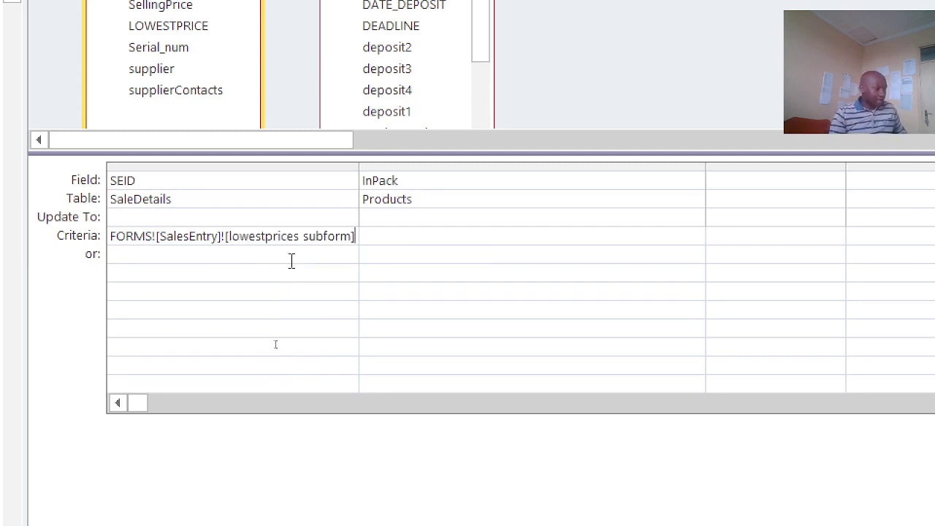
pyautogui.write('.')
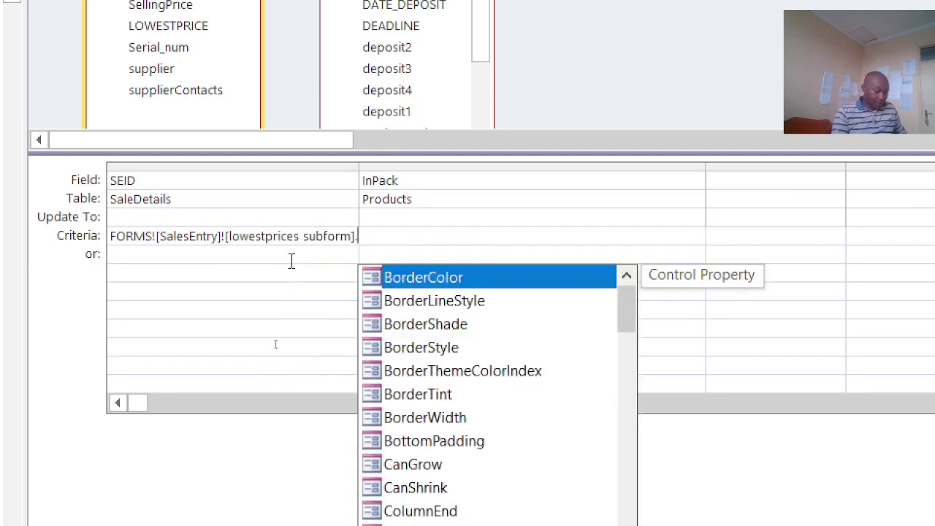
pyautogui.write('[FORM')
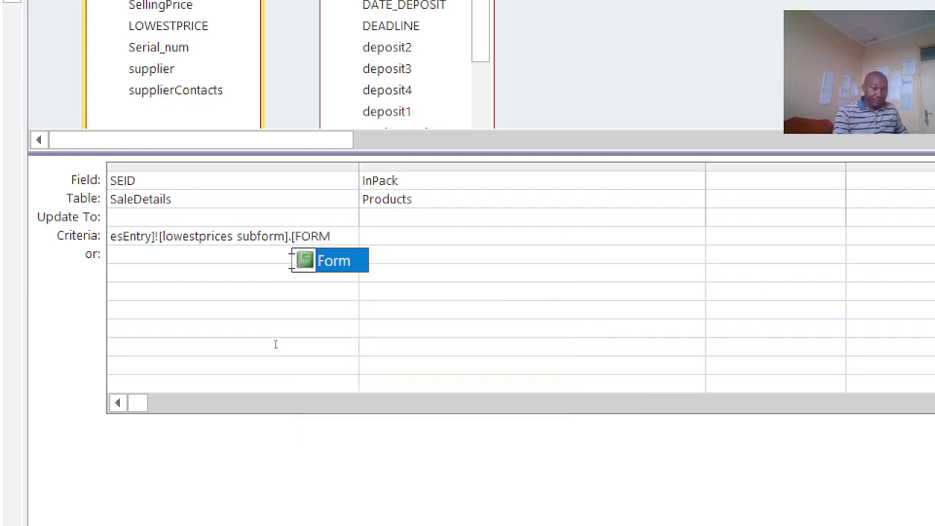
pyautogui.write(']')
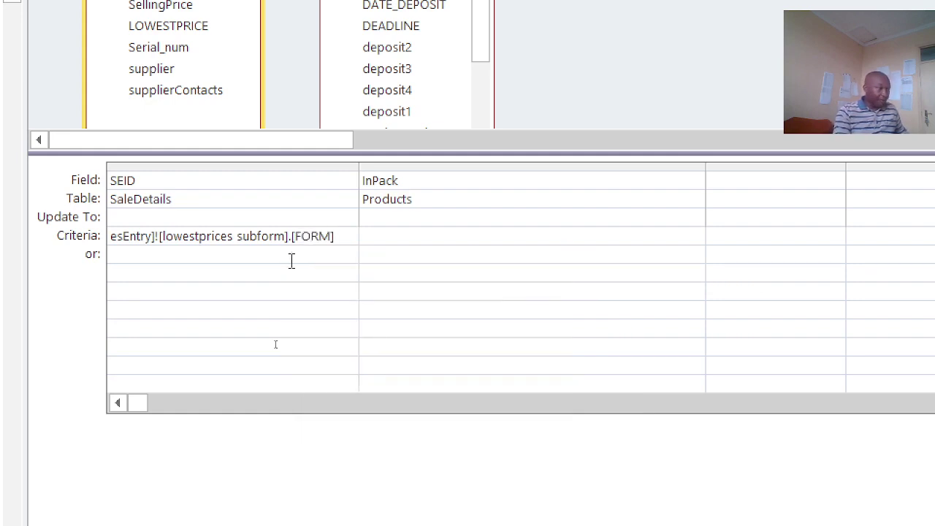
pyautogui.write('!')
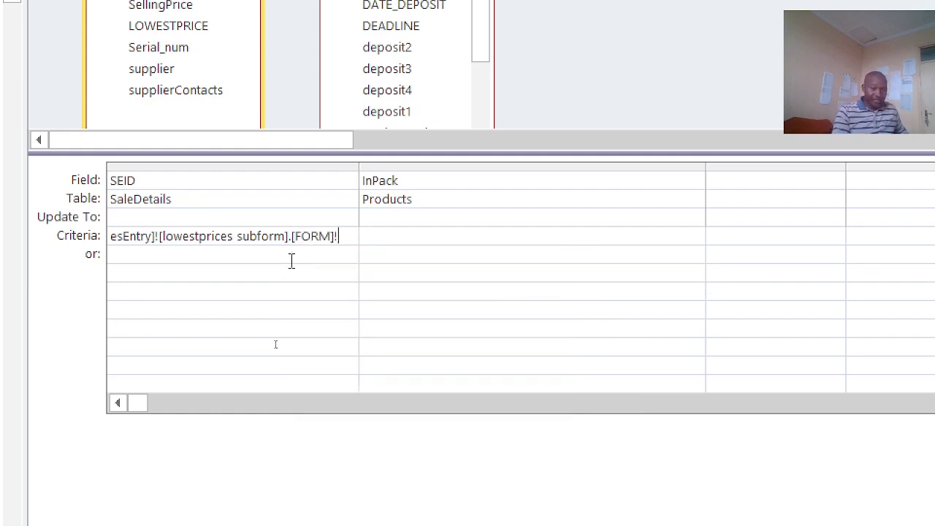
pyautogui.write('[')
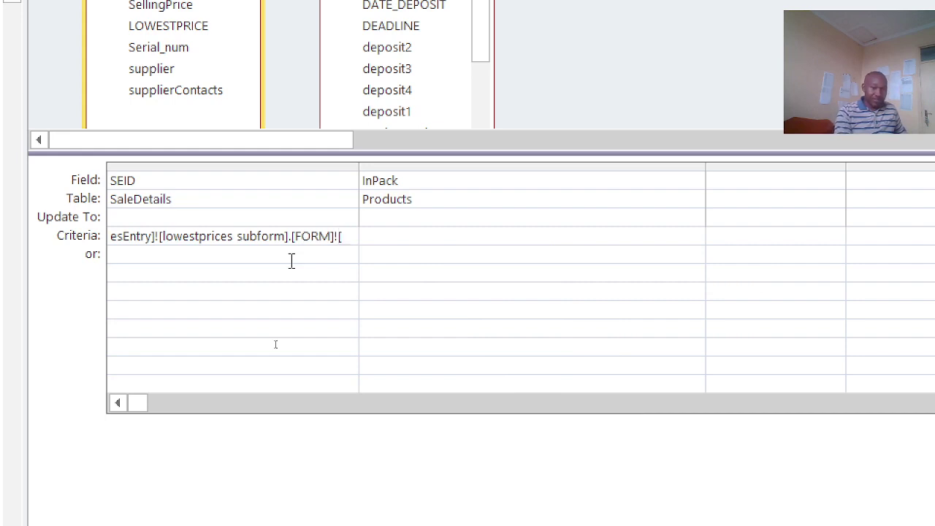
pyautogui.write('SEID')
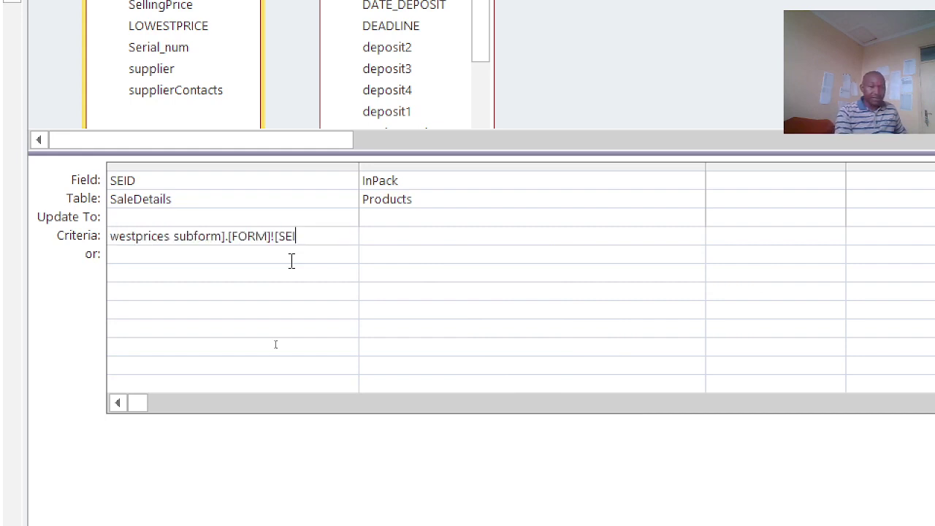
pyautogui.write(']')
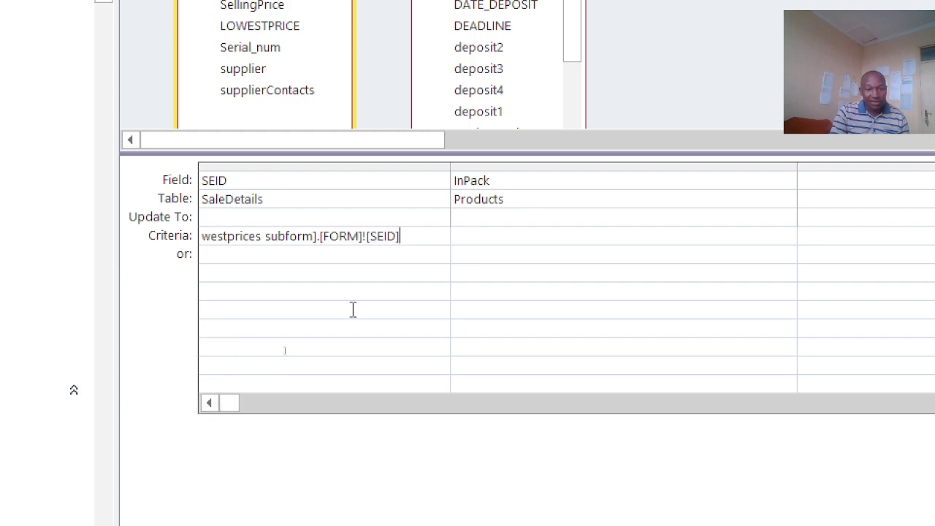
pyautogui.moveTo(448, 167); pyautogui.dragTo(621, 187)
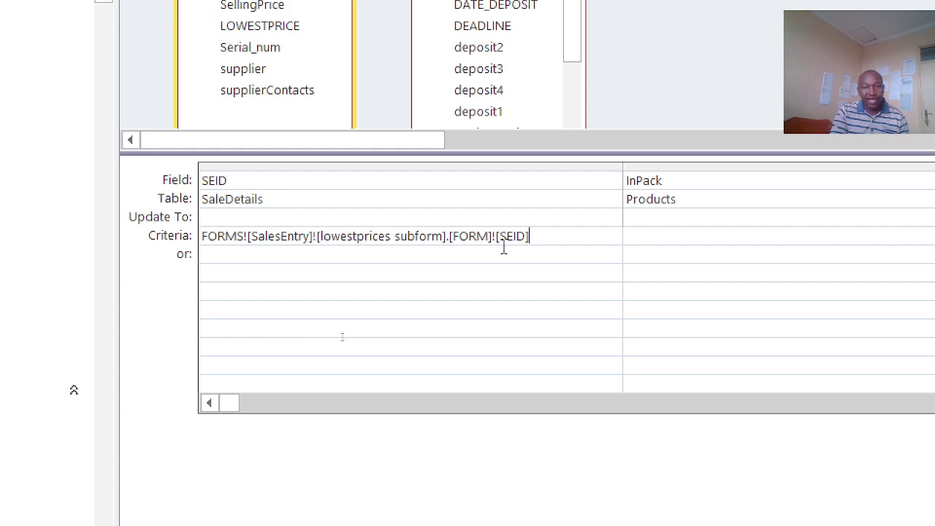
pyautogui.moveTo(547, 236); pyautogui.dragTo(217, 236)
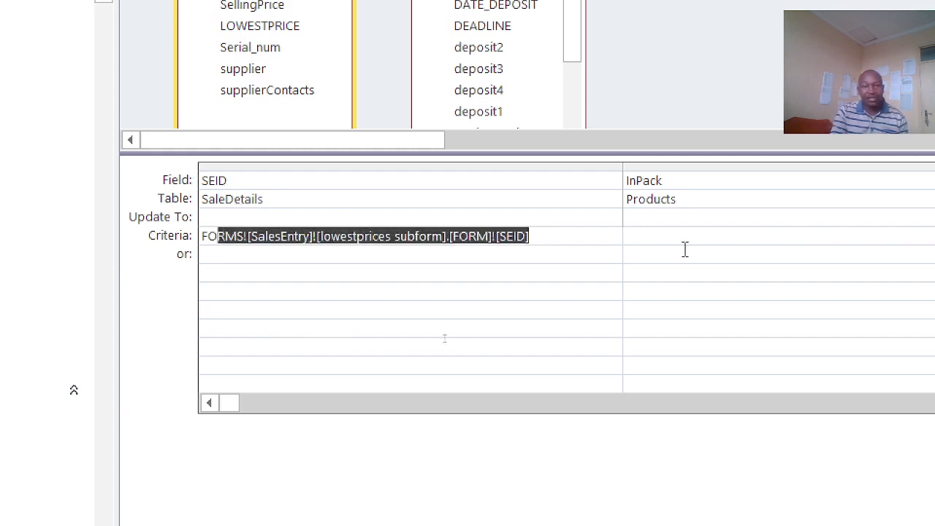
# Enter [InPact] as the start of the update expression for the InPack field.
pyautogui.click(481, 217)
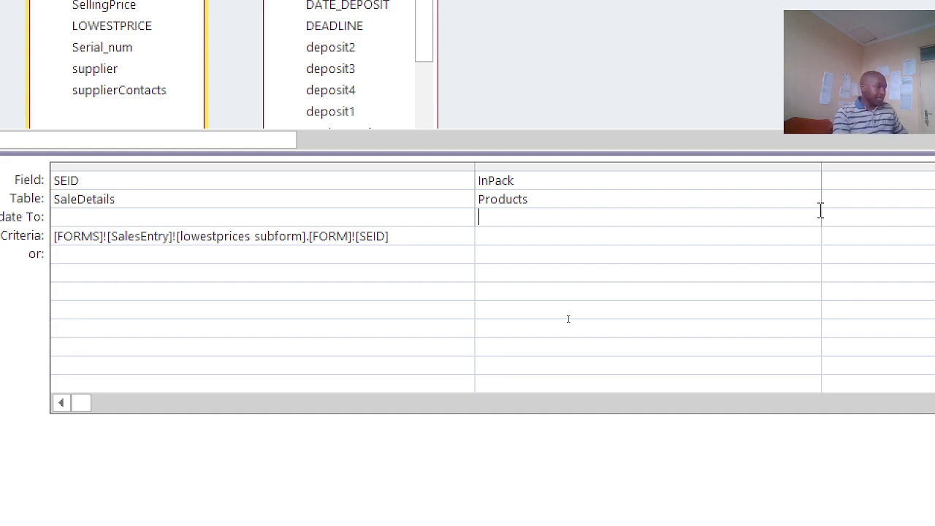
pyautogui.write('F')
pyautogui.press('BackSpace')
pyautogui.write('[In')
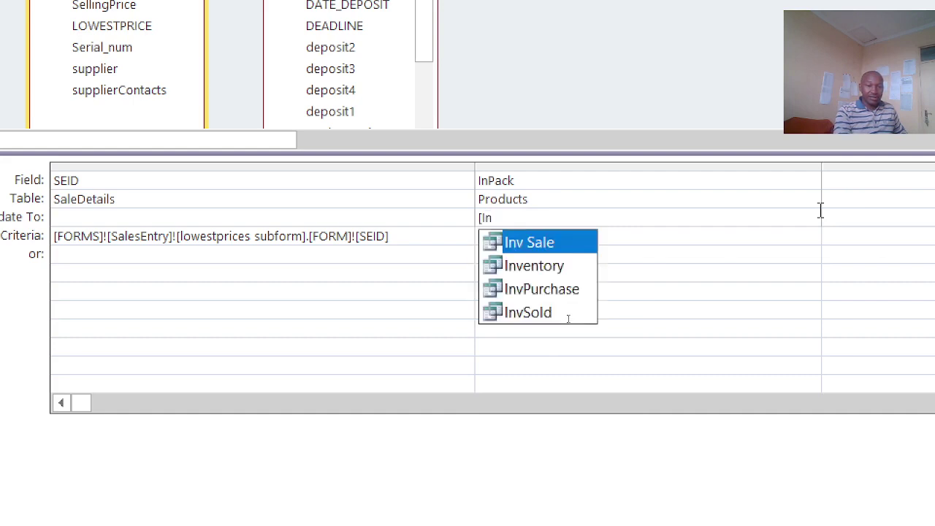
pyautogui.write('pac')
pyautogui.press('BackSpace')
pyautogui.press('BackSpace')
pyautogui.press('BackSpace')
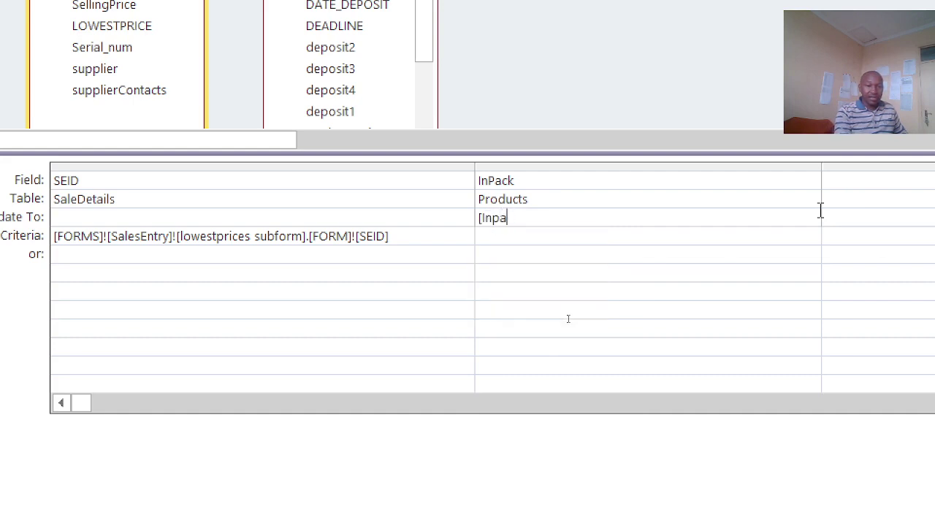
pyautogui.write('Pact]')
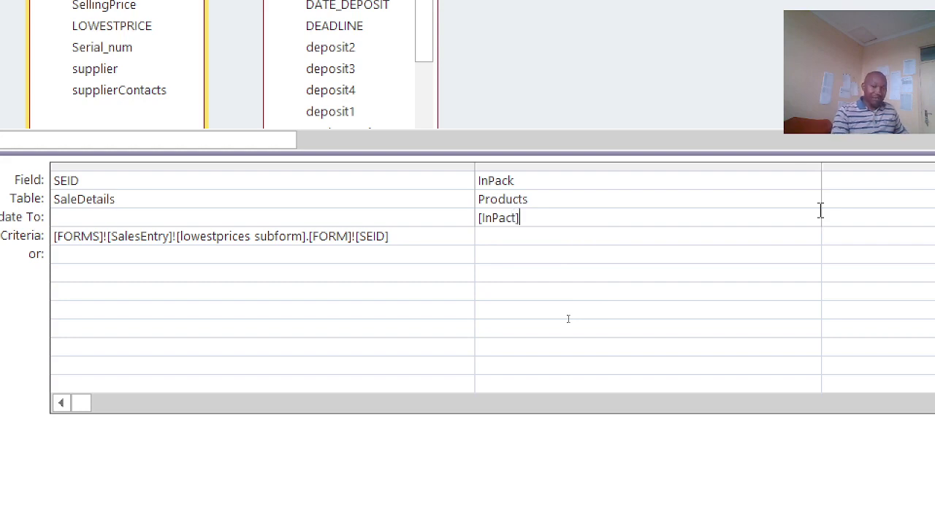
pyautogui.write('-')
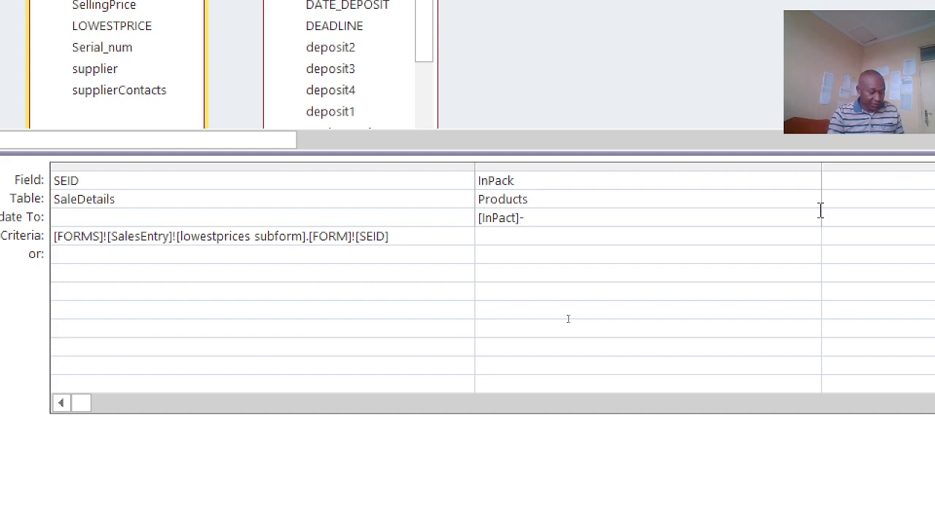
pyautogui.press('BackSpace')
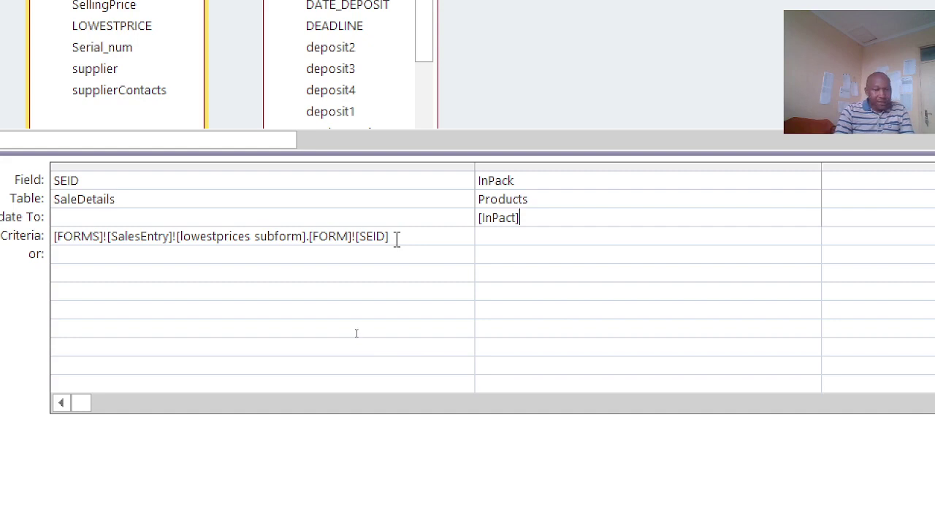
# Copy the SEID criteria expression and append it to InPack's update expression after a minus sign.
pyautogui.moveTo(396, 240); pyautogui.dragTo(55, 236)
pyautogui.hotkey('ctrl', 'c')
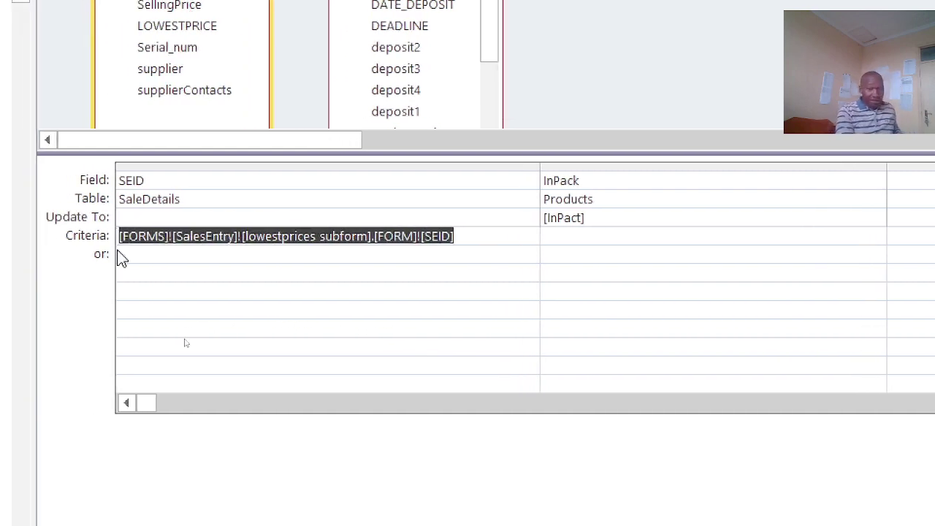
pyautogui.click(605, 219)
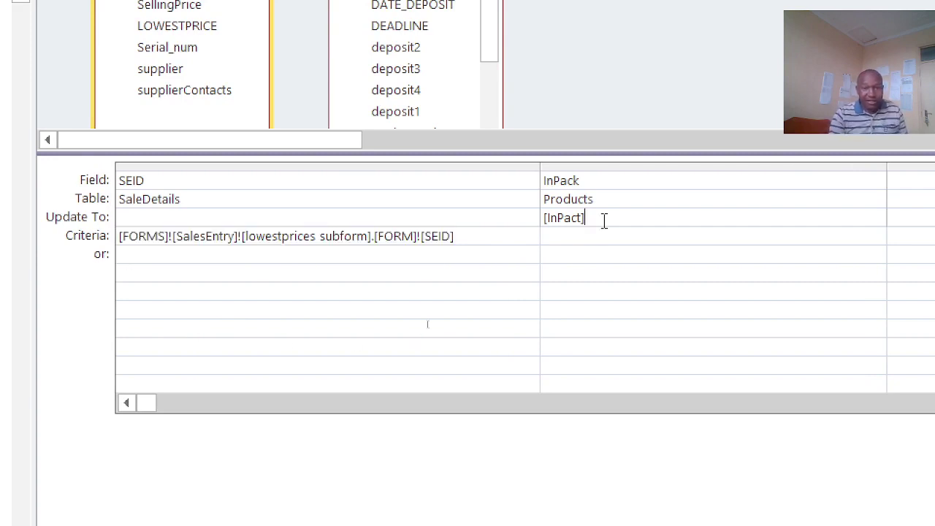
pyautogui.write('-')
pyautogui.hotkey('ctrl', 'v')
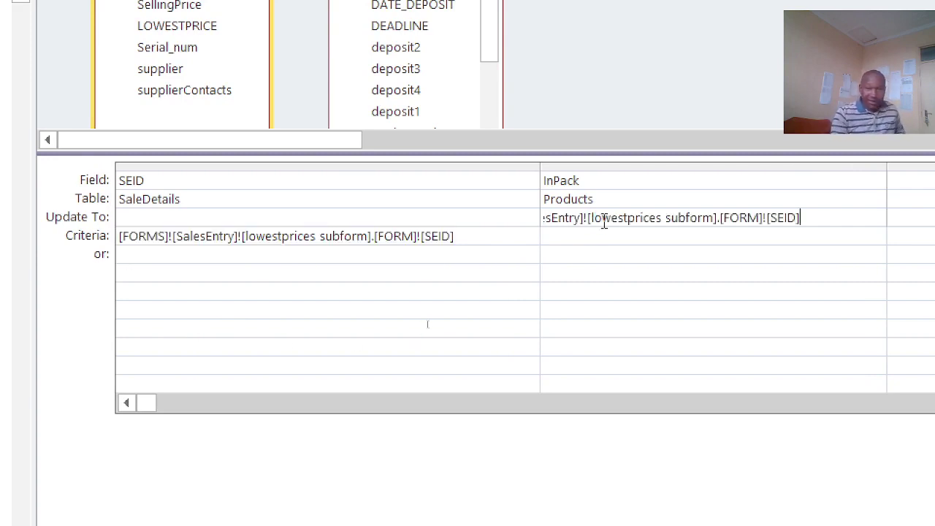
# Replace SEID with Qty at the end of InPack's update expression, and widen the InPack column to fit it.
pyautogui.press('BackSpace')
pyautogui.press('BackSpace')
pyautogui.press('BackSpace')
pyautogui.press('BackSpace')
pyautogui.press('BackSpace')
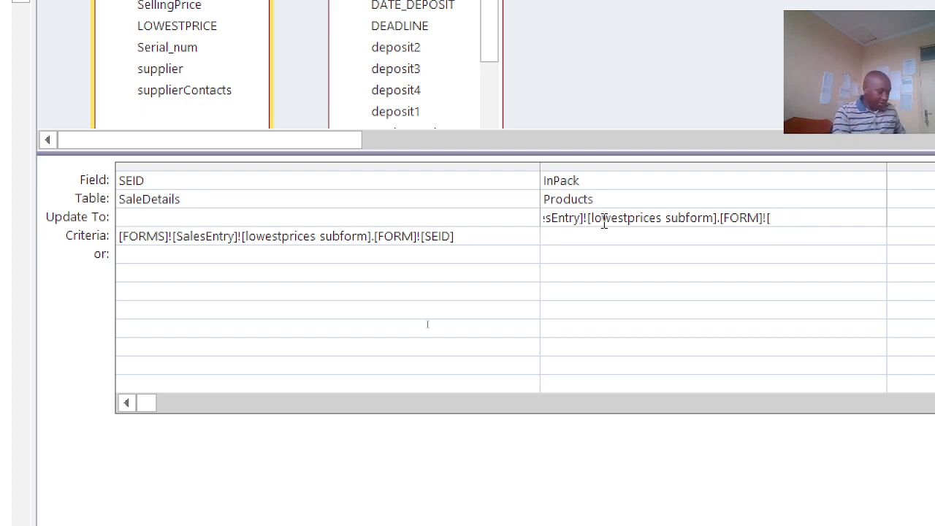
pyautogui.write('Q')
pyautogui.press('BackSpace')
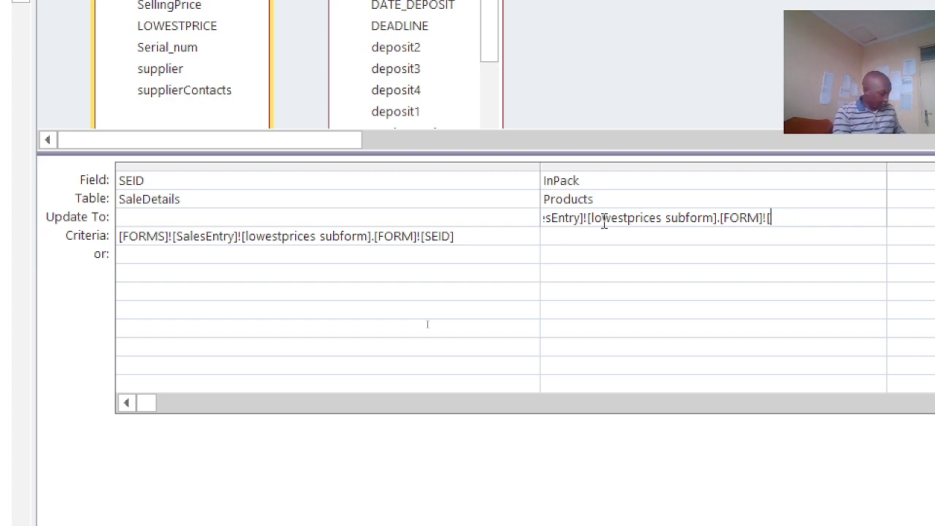
pyautogui.write('Qty')
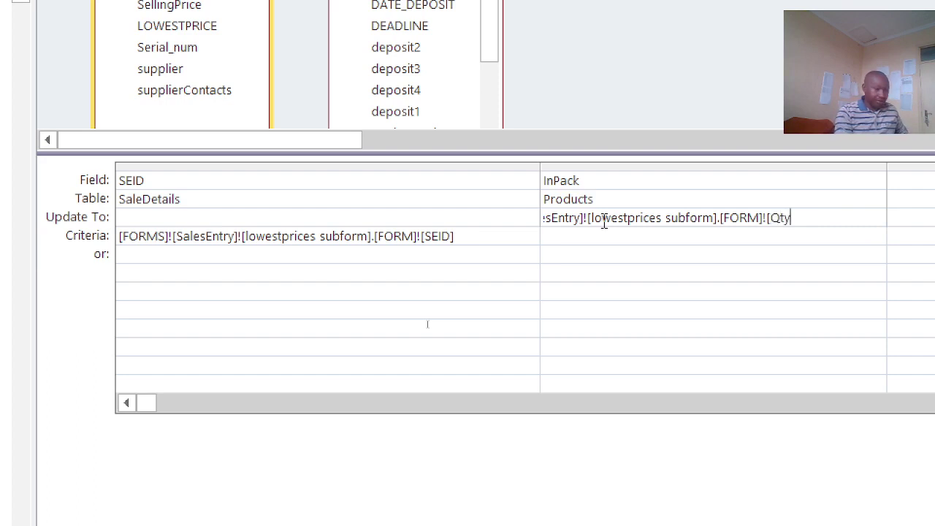
pyautogui.write(']')
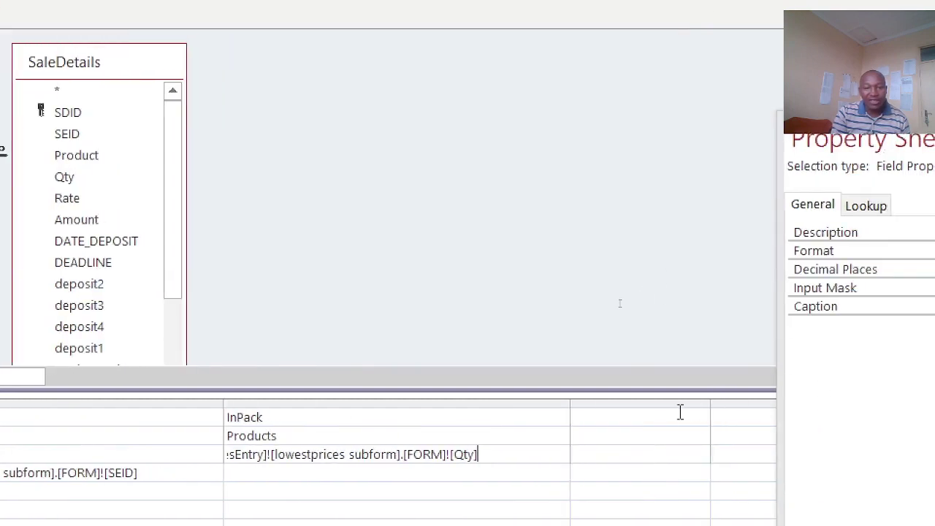
pyautogui.moveTo(569, 402); pyautogui.dragTo(759, 403)
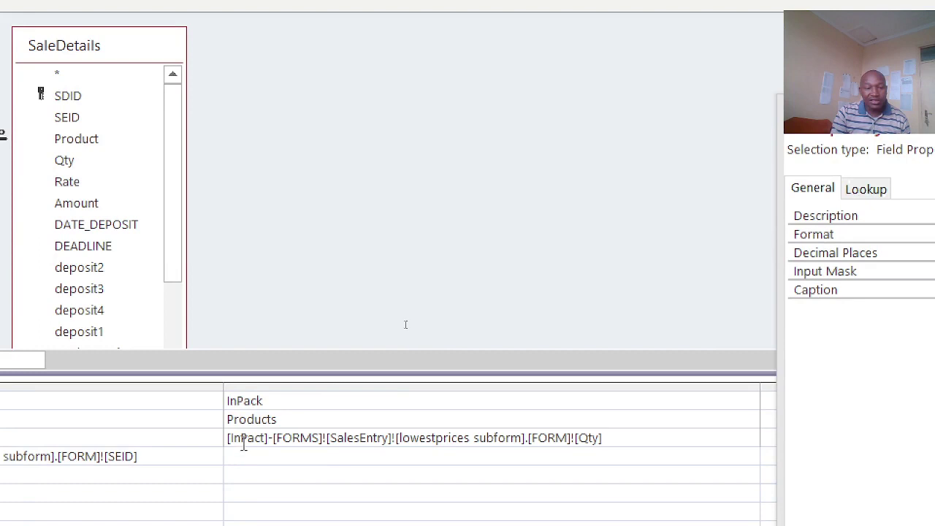